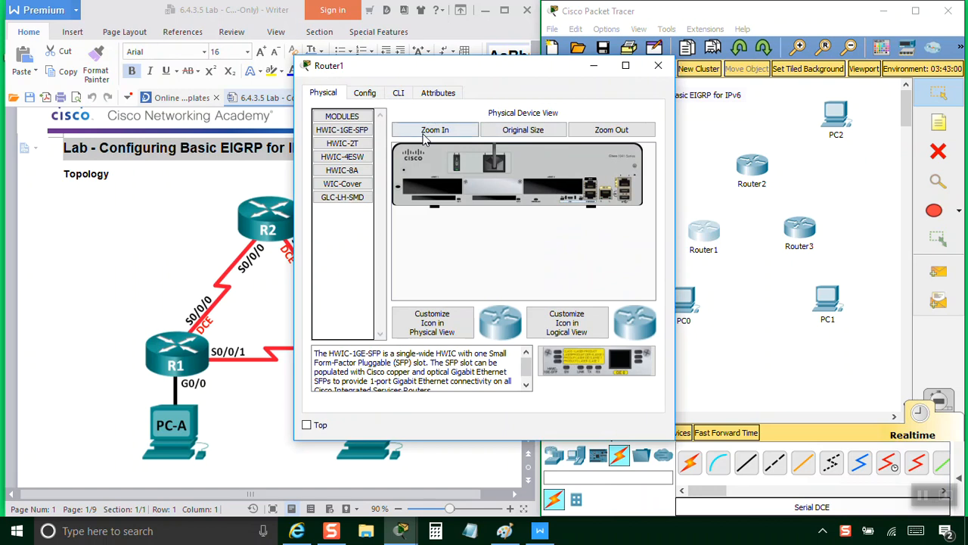
Install an HWIC-2T serial module in Router1's empty eHWIC 0 slot.
click(425, 131)
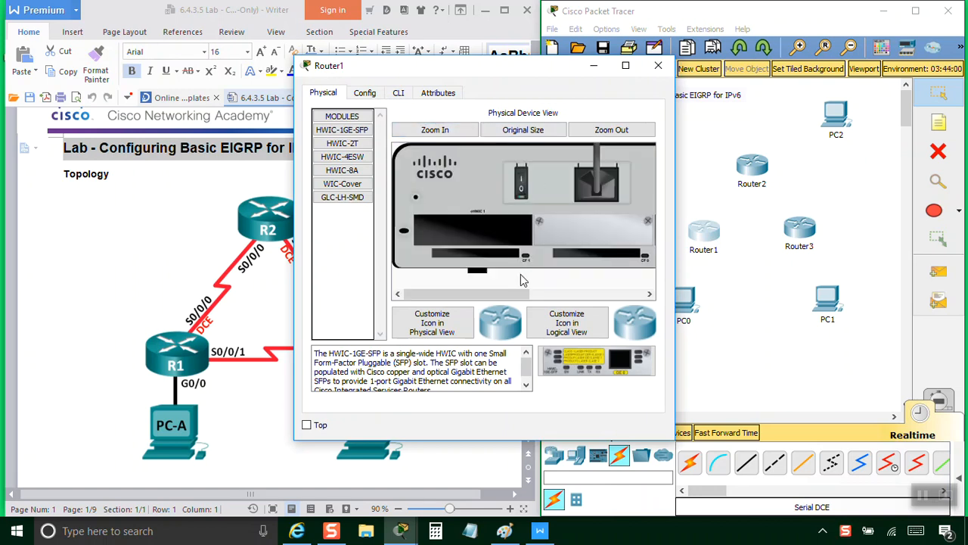
drag(520, 294, 598, 294)
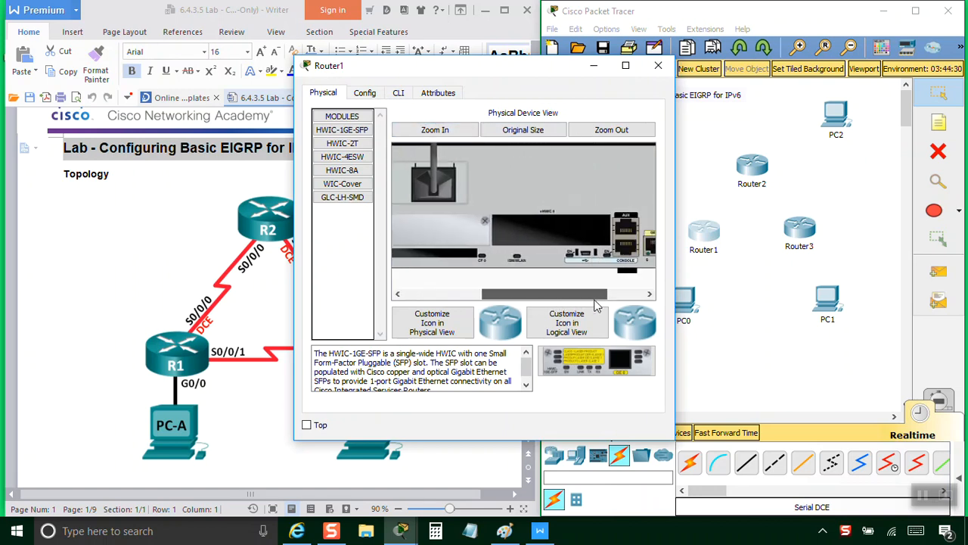
click(342, 143)
drag(597, 361, 554, 235)
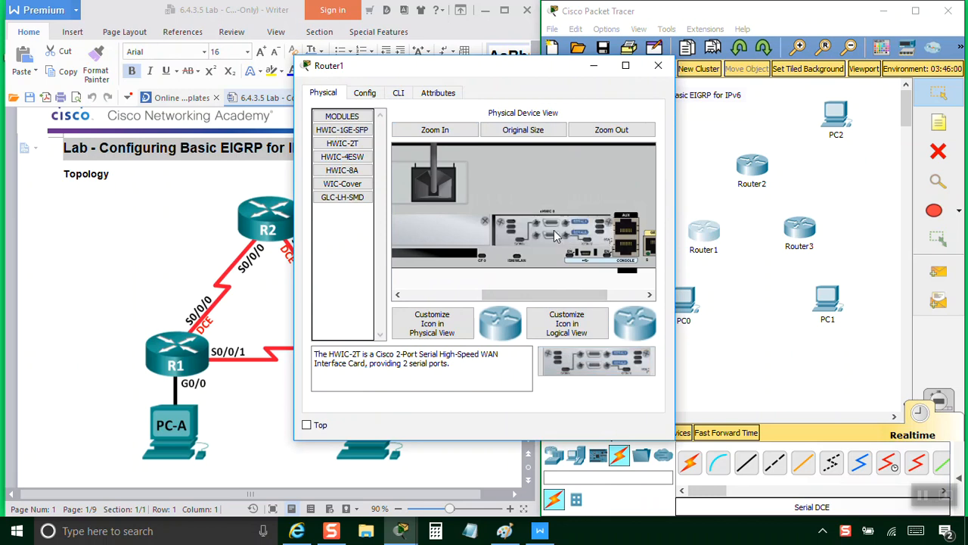
click(470, 294)
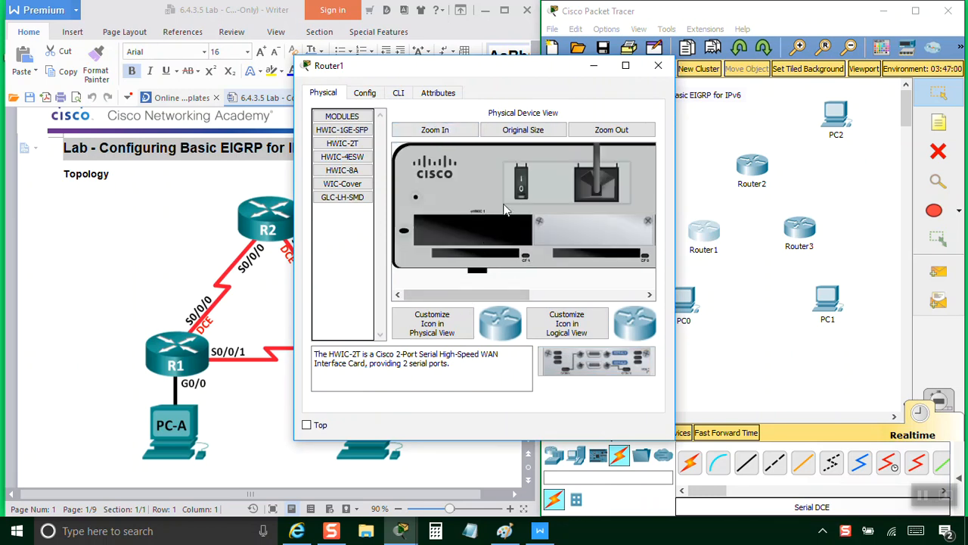
click(659, 65)
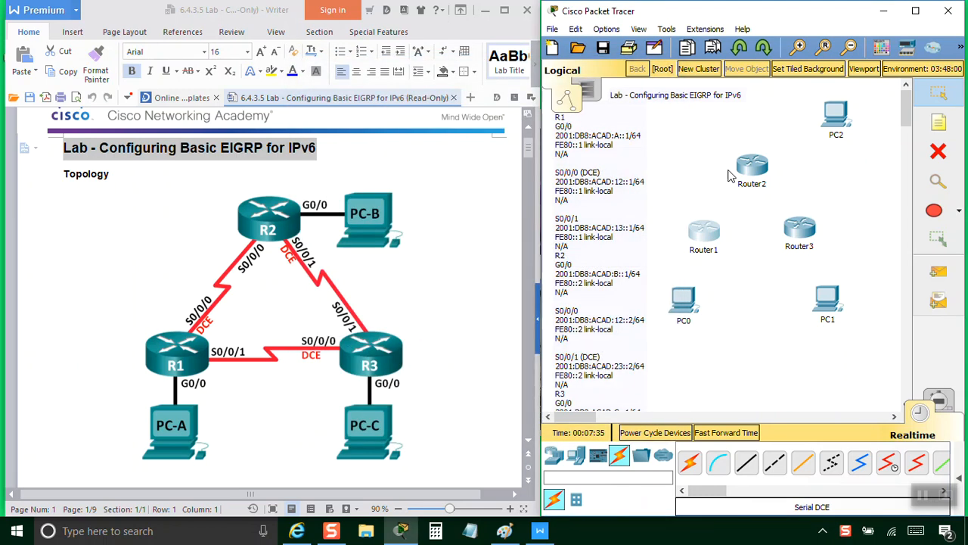
click(888, 462)
click(712, 235)
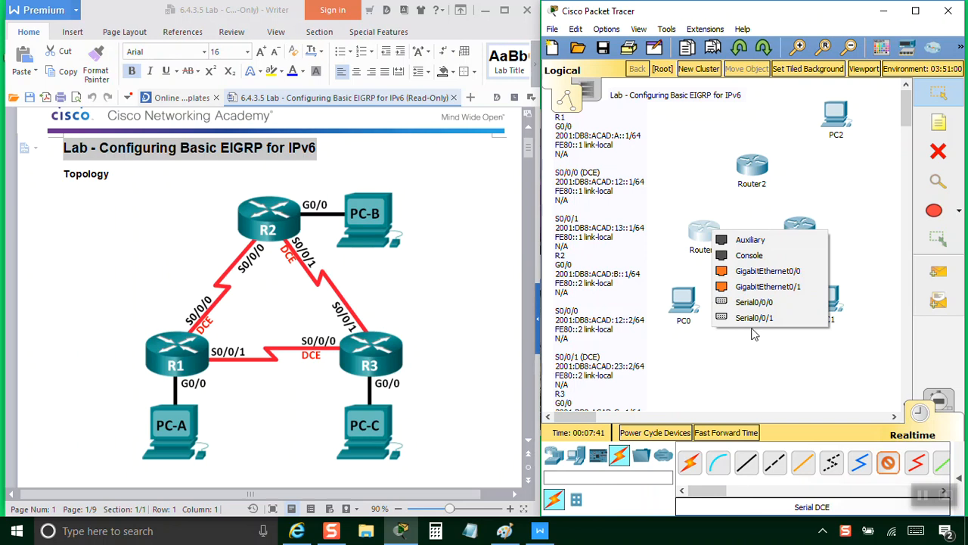
click(766, 368)
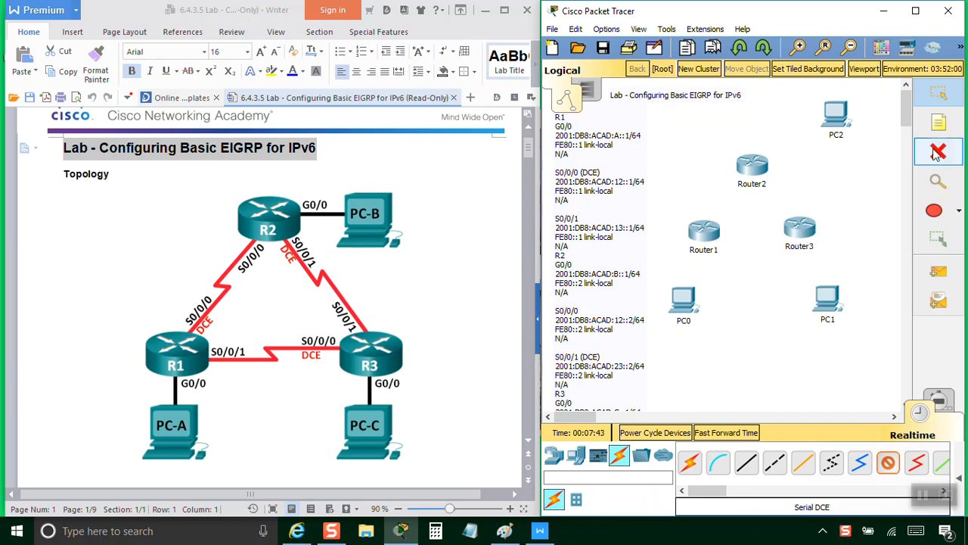
click(938, 92)
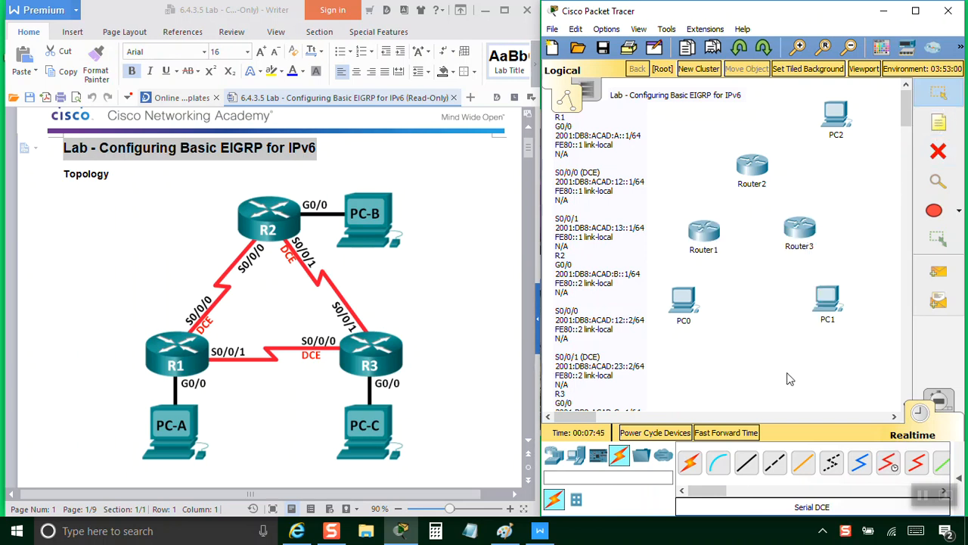
Install an HWIC-2T serial module in Router2's empty eHWIC 0 slot.
click(752, 171)
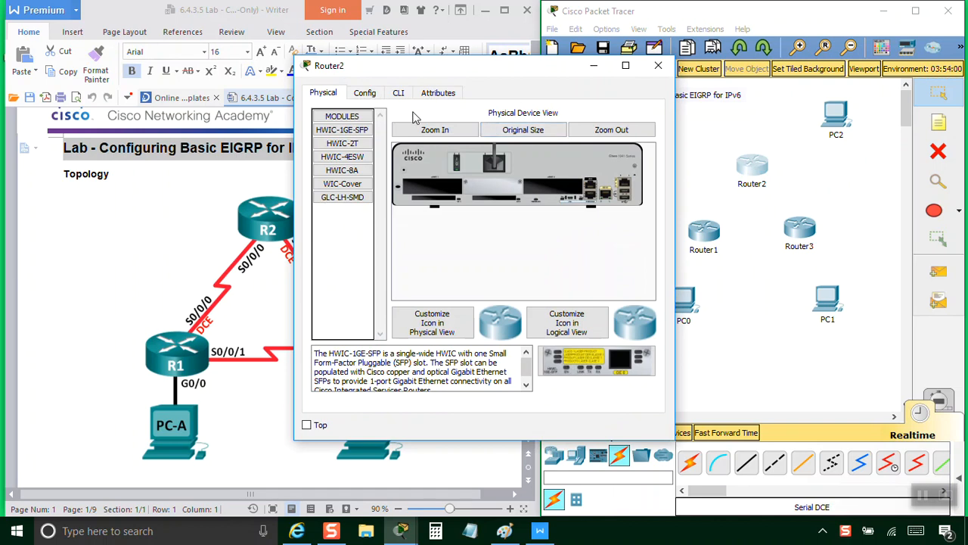
click(457, 134)
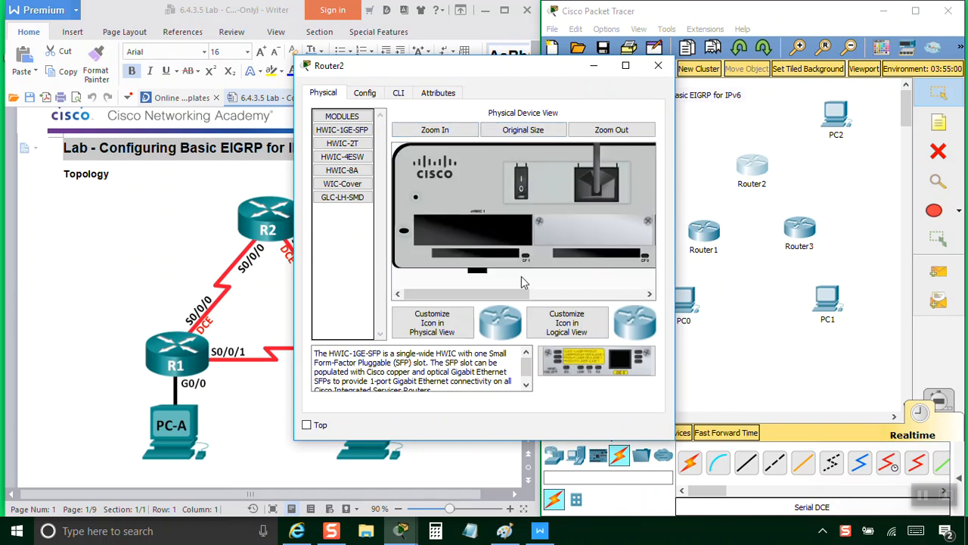
drag(521, 298, 622, 293)
click(342, 143)
drag(597, 361, 471, 230)
click(497, 294)
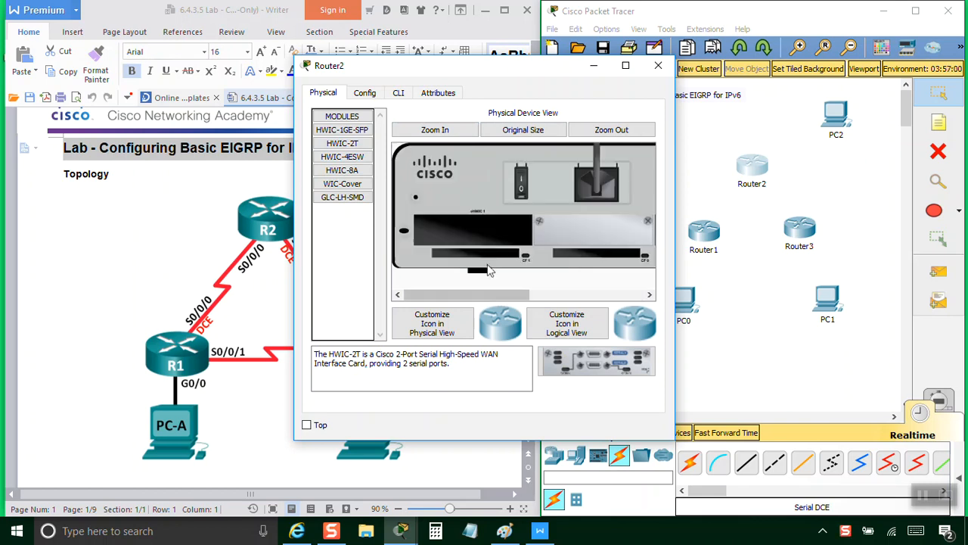
click(658, 65)
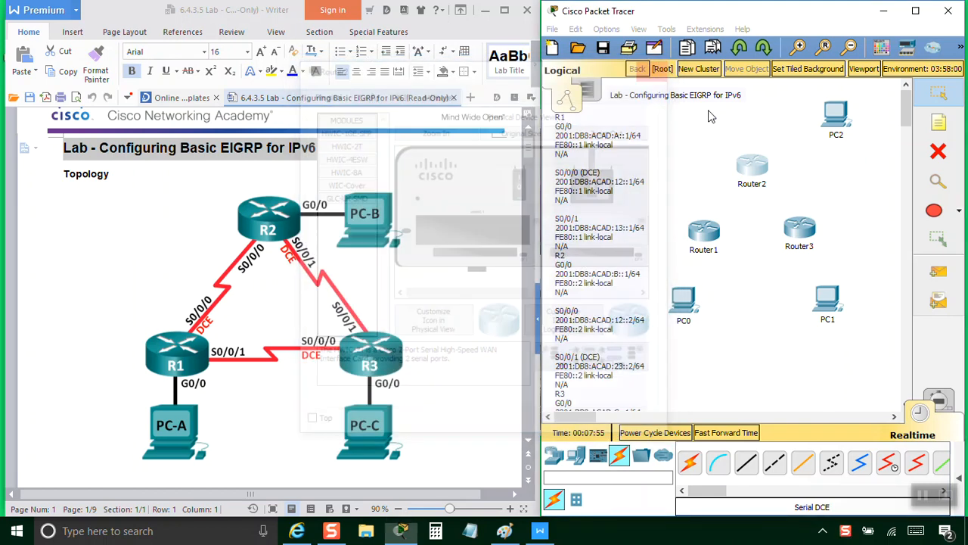
Install an HWIC-2T serial module in Router3's empty eHWIC 0 slot and switch the router's power on.
click(796, 232)
click(459, 137)
click(595, 296)
click(342, 143)
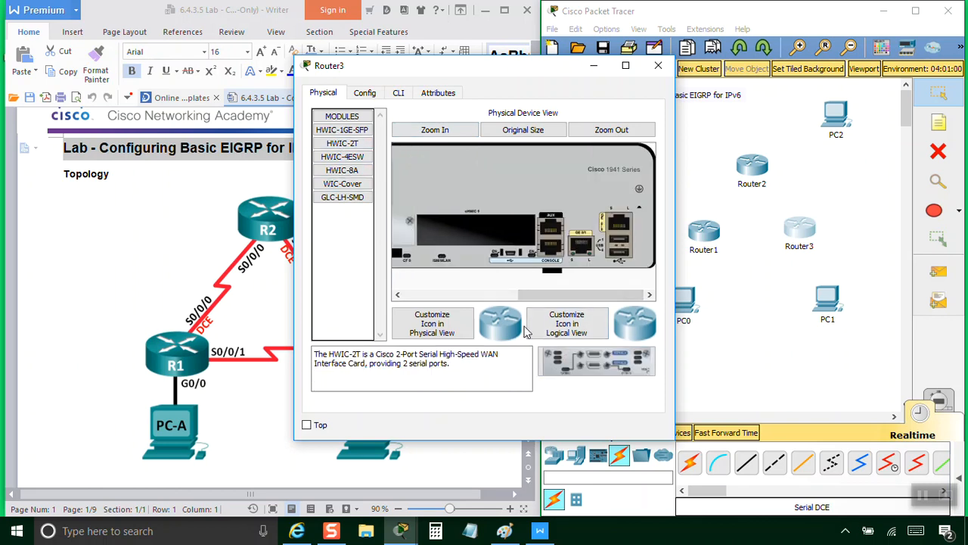
click(479, 296)
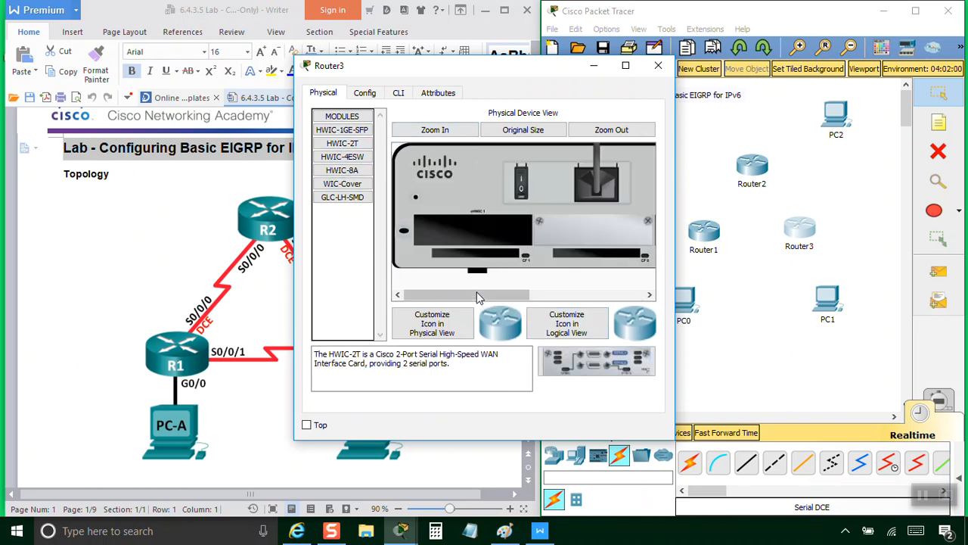
click(521, 185)
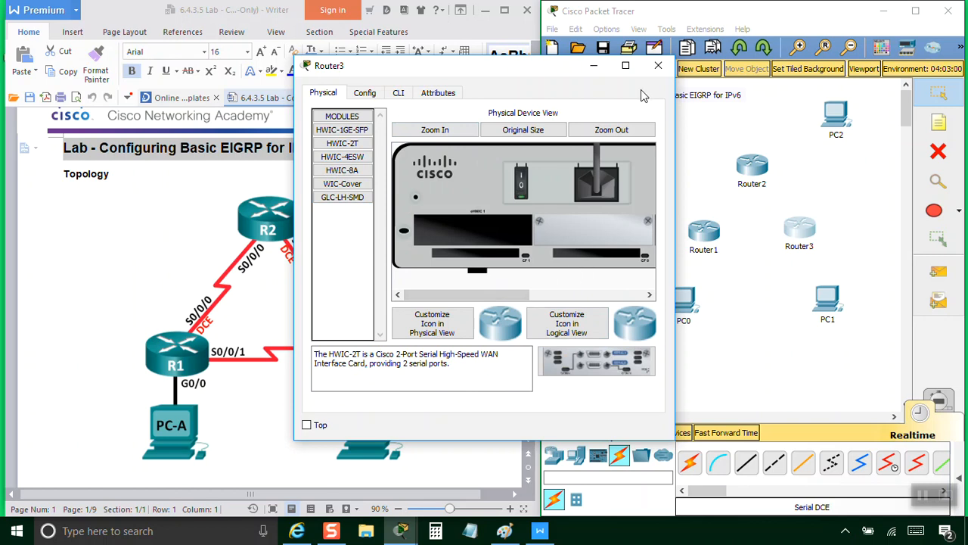
click(658, 65)
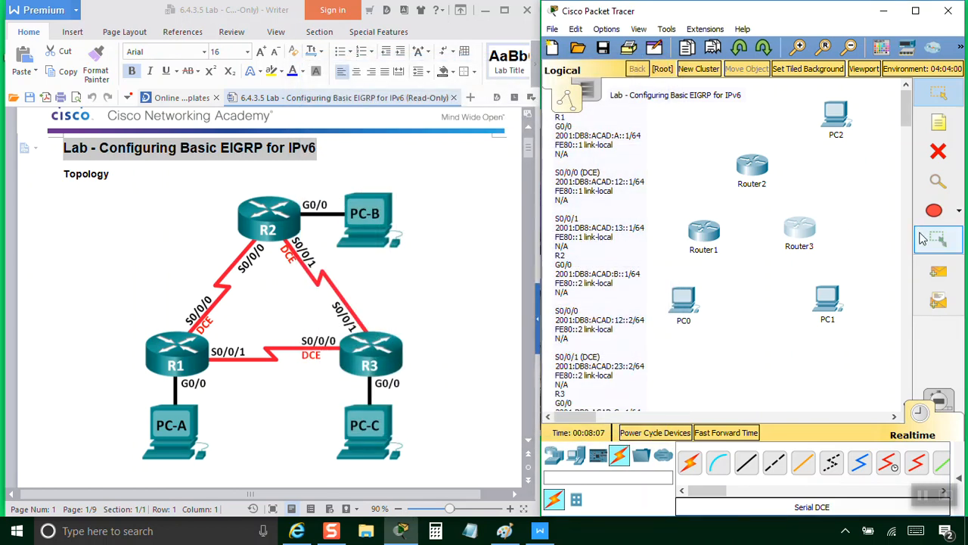
click(790, 233)
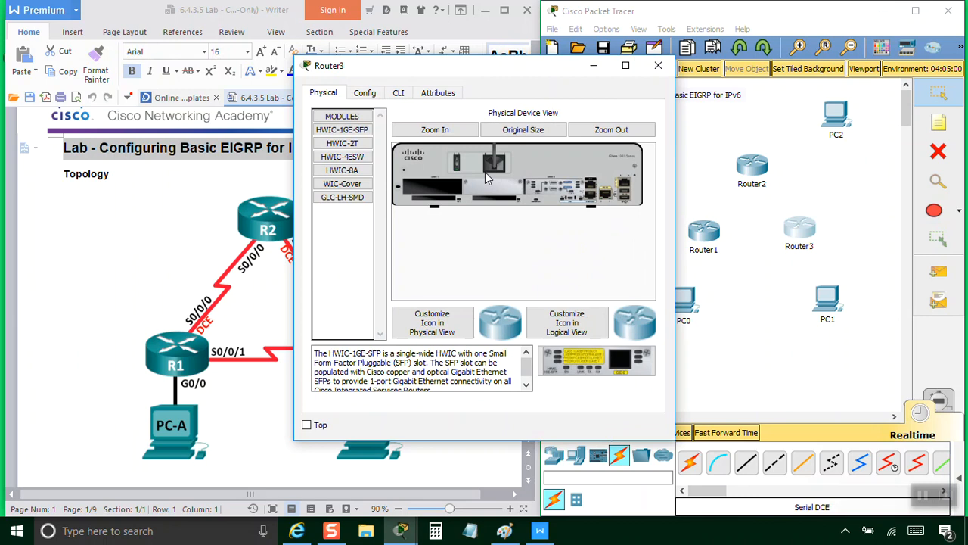
click(435, 129)
click(658, 65)
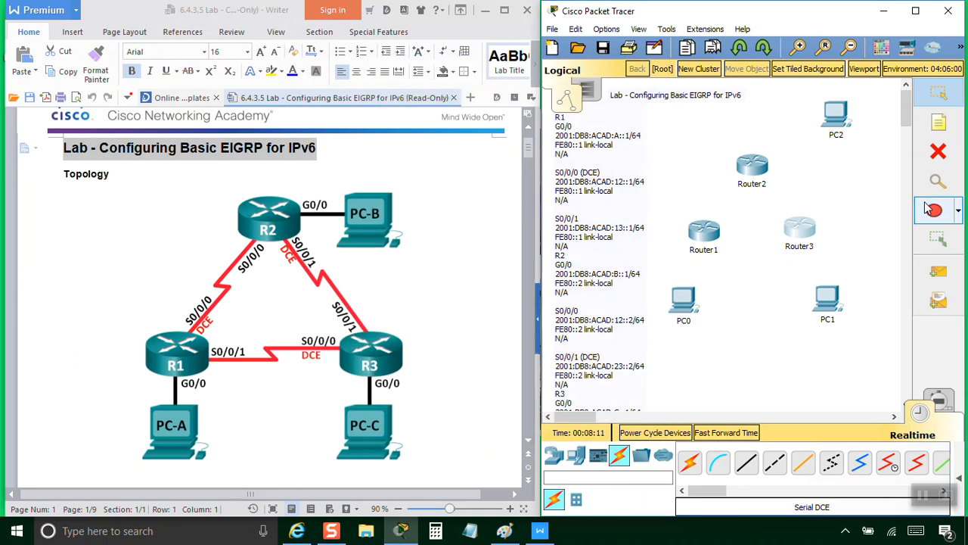
Connect Router1's Serial0/0/1 to Router3's Serial0/0/0 with a Serial DCE cable, with the DCE end at Router1.
click(888, 463)
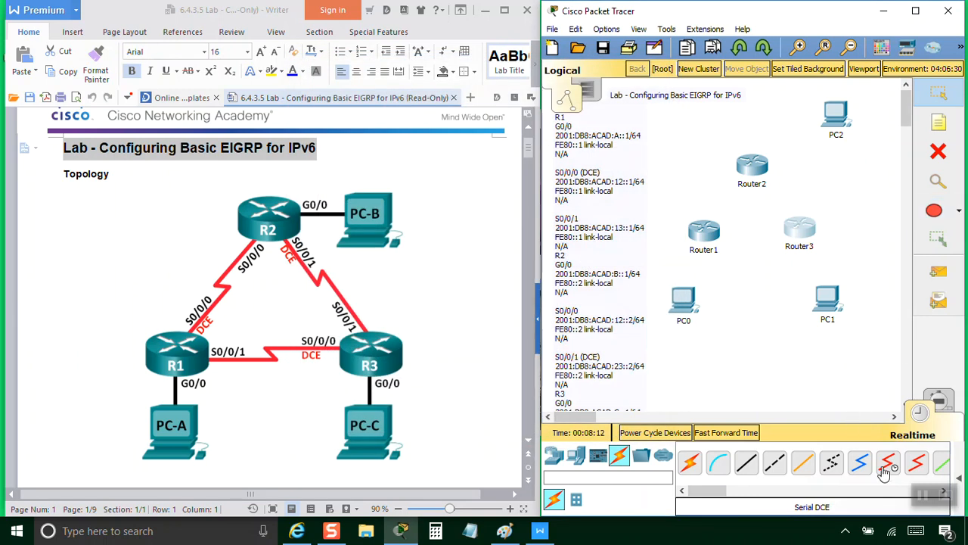
click(708, 235)
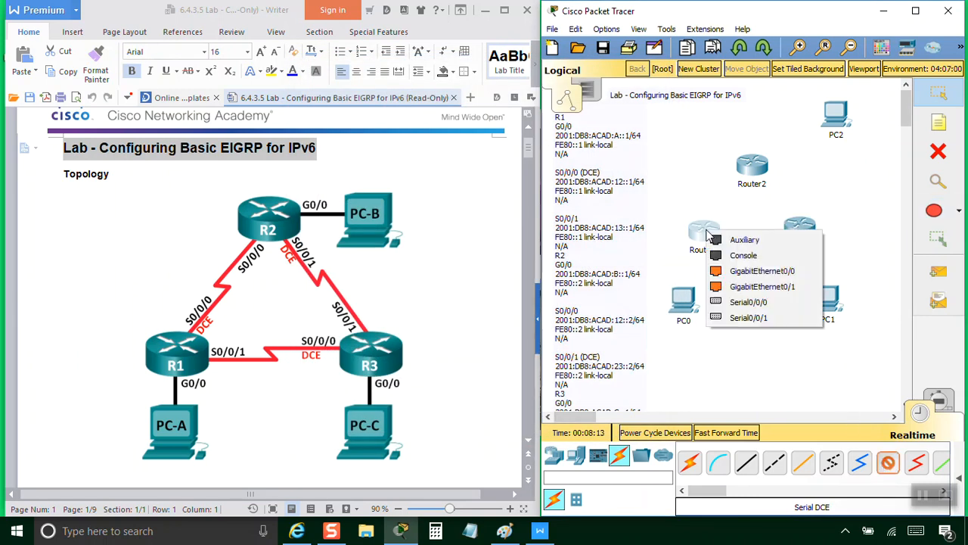
click(769, 318)
click(796, 228)
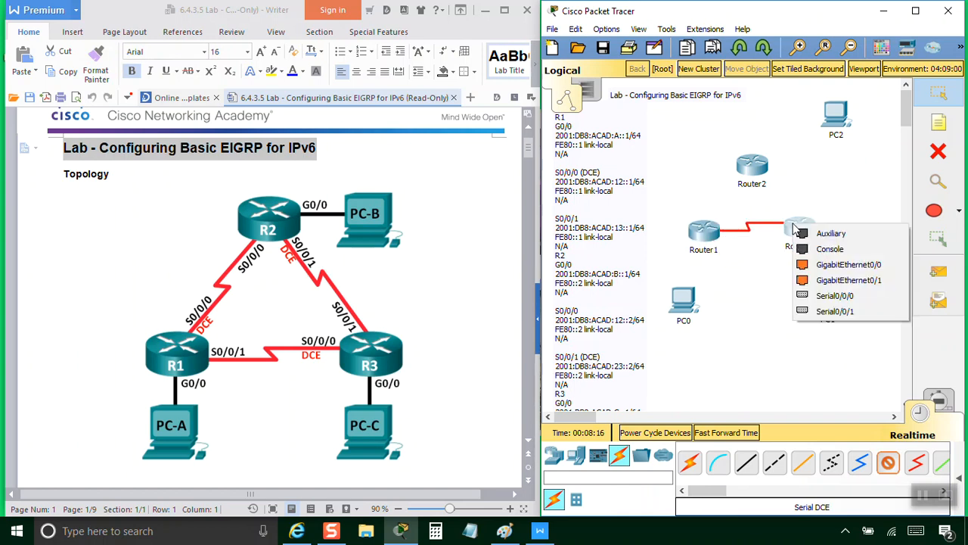
click(865, 295)
Connect Router1's Serial0/0/0 to Router2's Serial0/0/0 with a Serial DCE cable, with the DCE end at Router1.
click(892, 469)
click(704, 229)
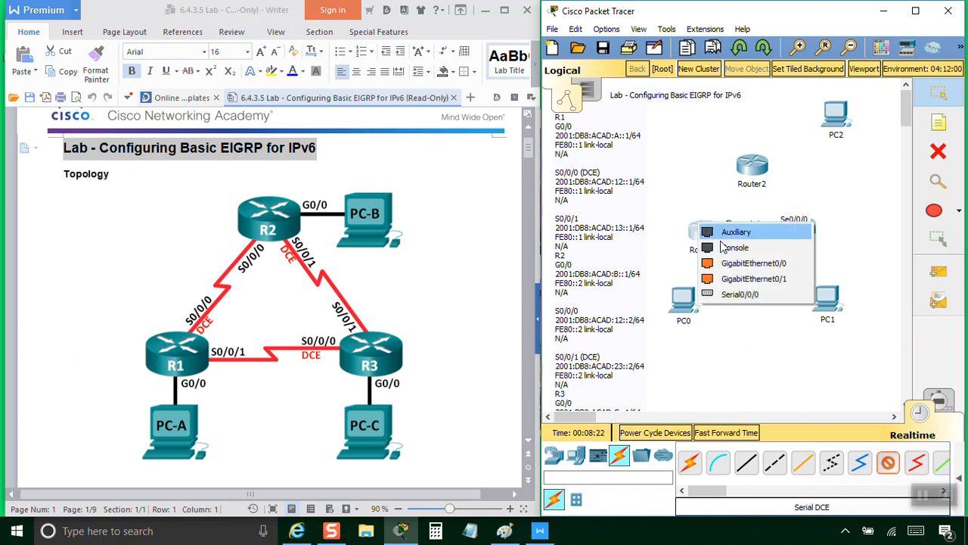
click(738, 294)
click(748, 168)
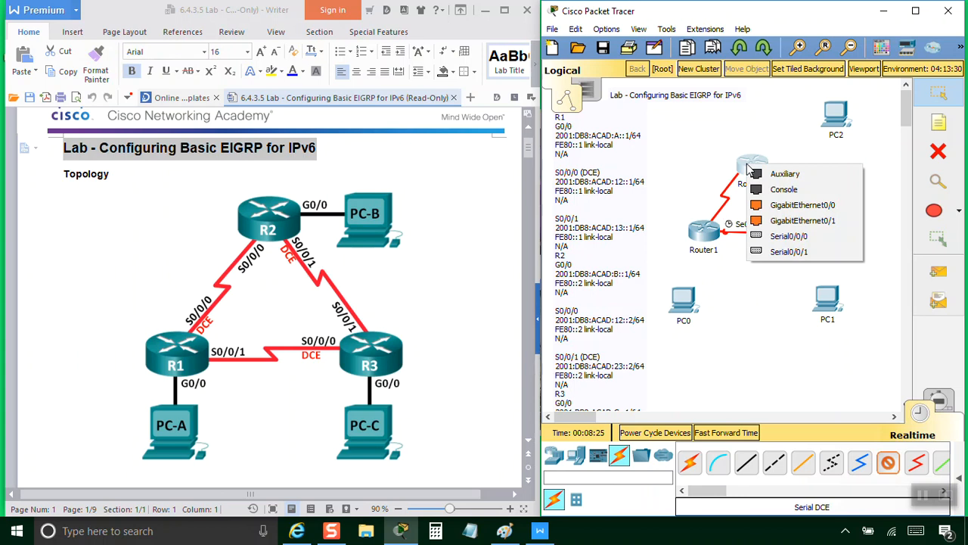
click(795, 236)
Connect Router2's Serial0/0/1 to Router3's Serial0/0/1 with a Serial DCE cable, with the DCE end at Router2.
click(890, 473)
click(756, 165)
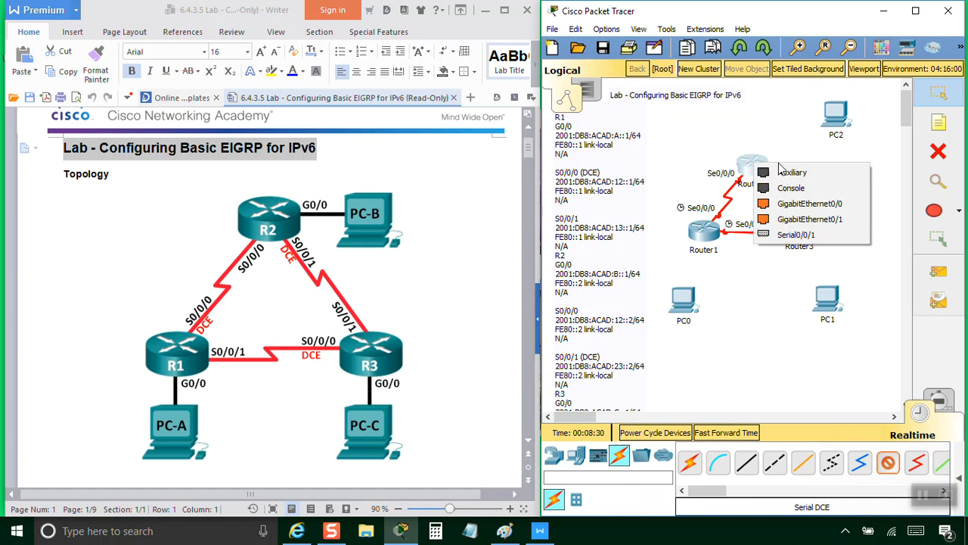
click(794, 235)
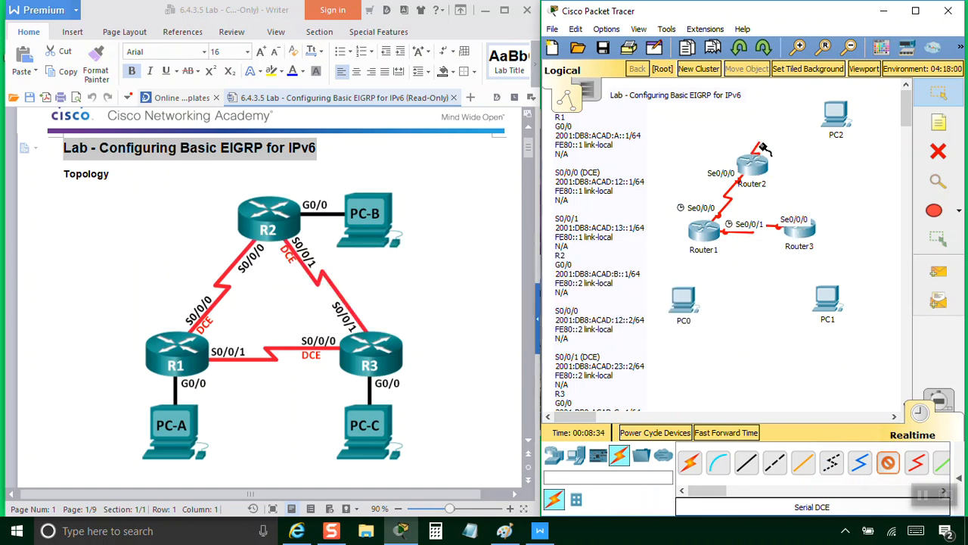
click(796, 228)
click(884, 303)
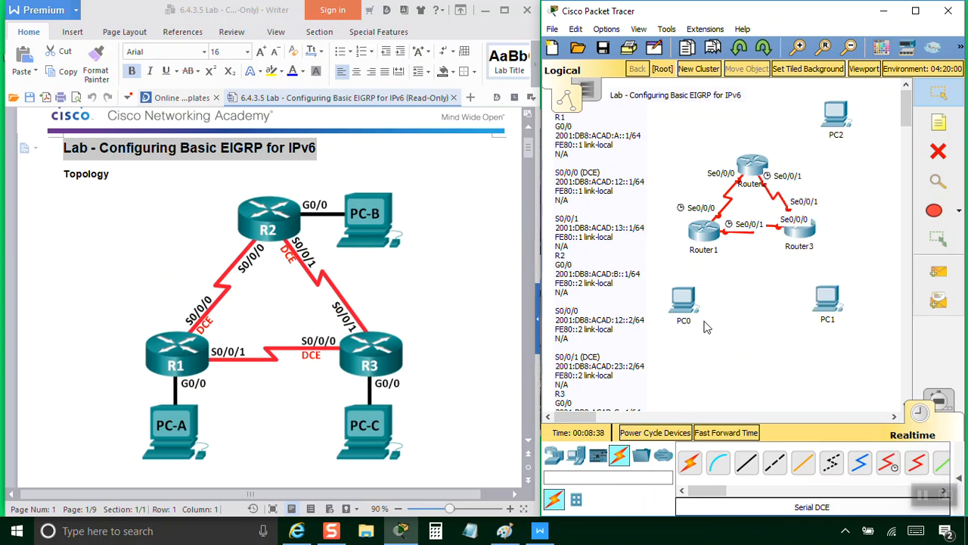
Connect PC0's FastEthernet0 port to Router1's GigabitEthernet0/0 with a copper straight-through cable.
click(746, 463)
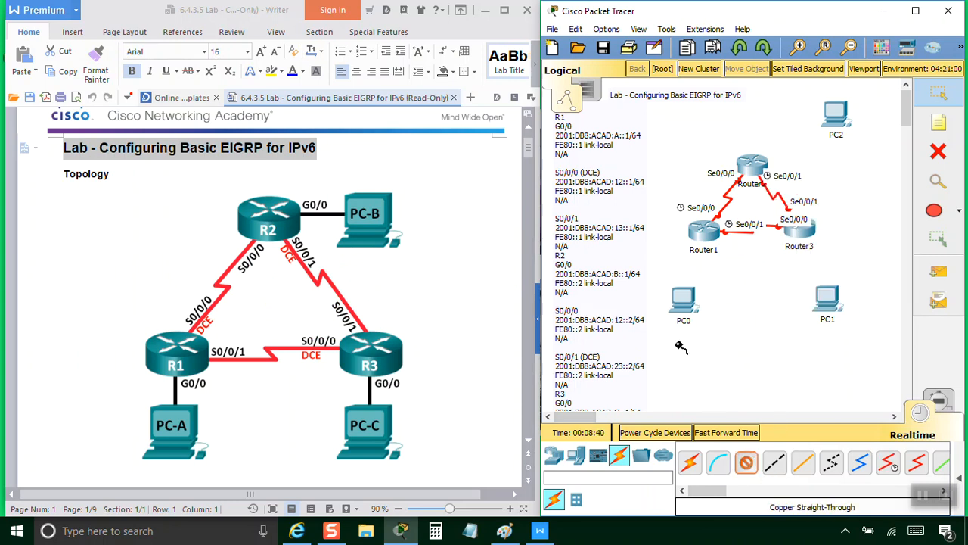
click(683, 304)
click(725, 358)
click(708, 234)
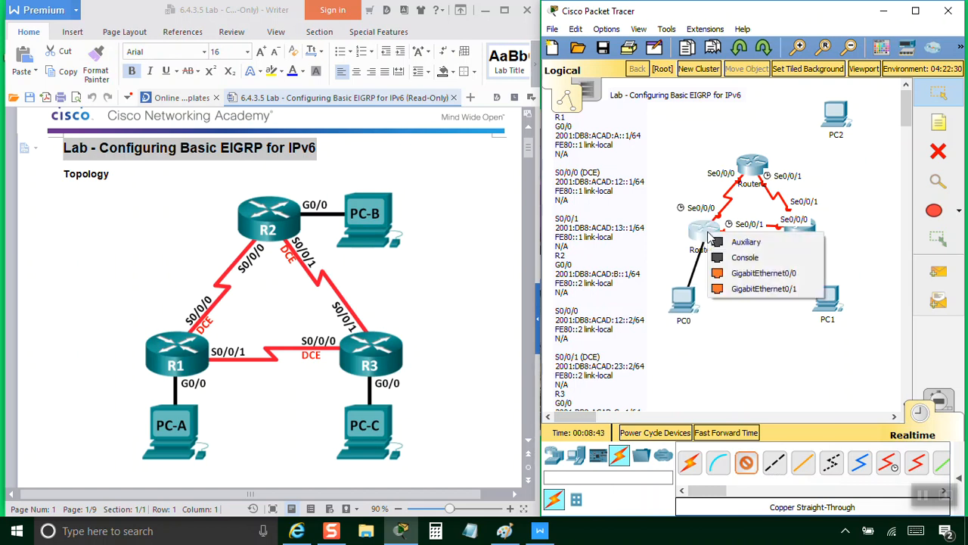
click(766, 273)
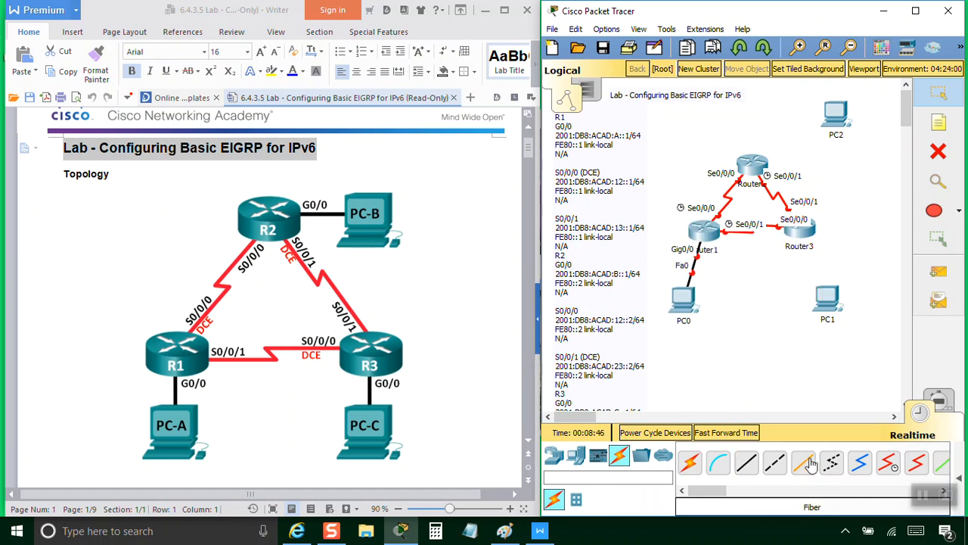
Connect PC1's FastEthernet0 port to Router3's GigabitEthernet0/0 with a copper straight-through cable.
click(749, 473)
click(826, 296)
click(870, 349)
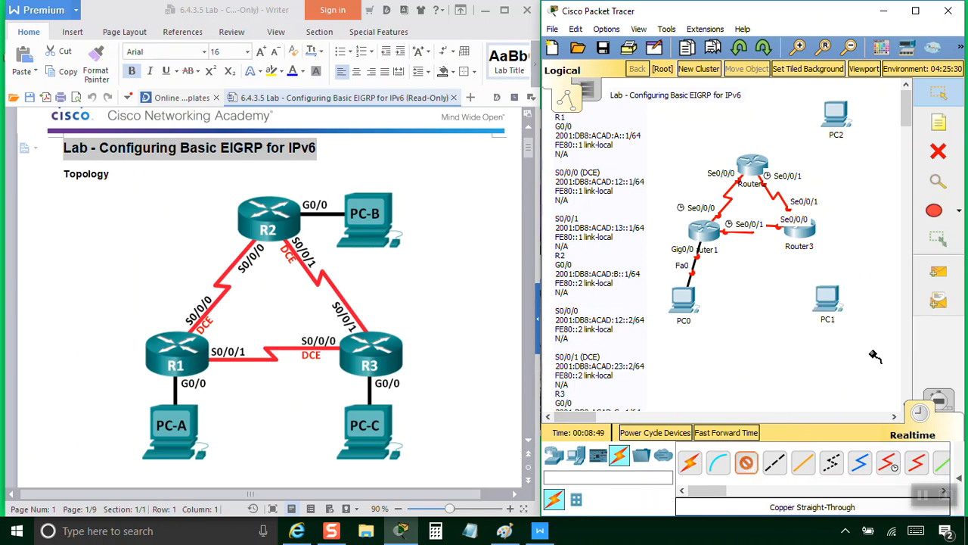
click(802, 232)
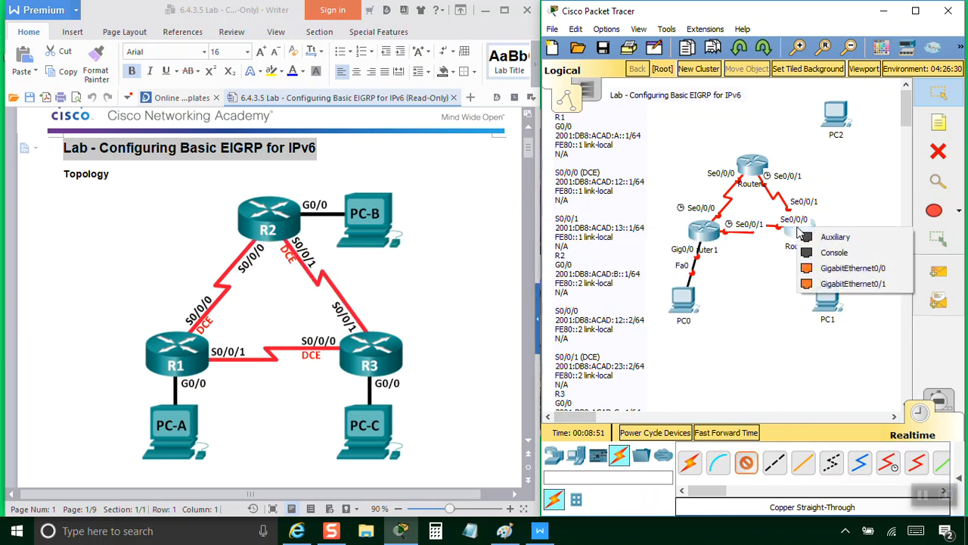
click(855, 270)
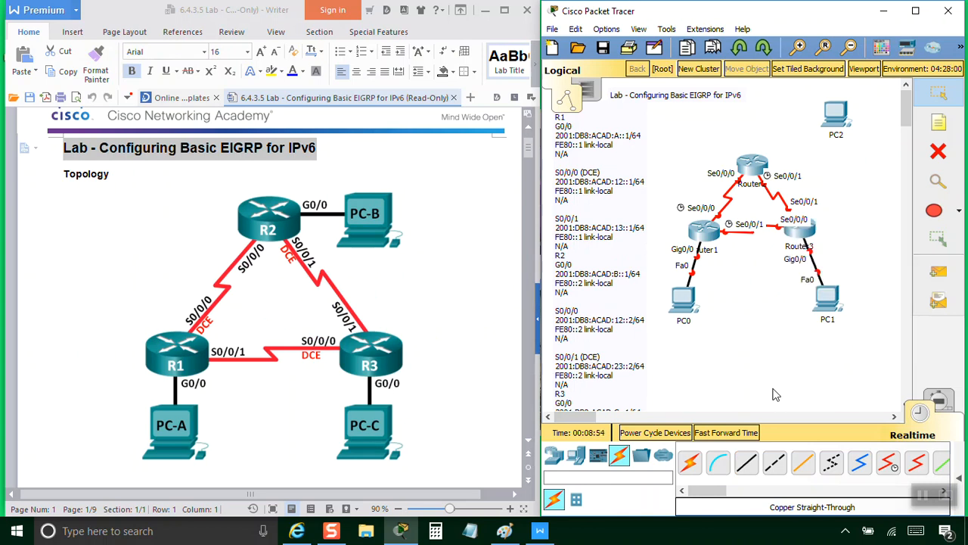
Connect Router2's GigabitEthernet0/0 to PC2's FastEthernet0 port with a copper straight-through cable.
click(746, 463)
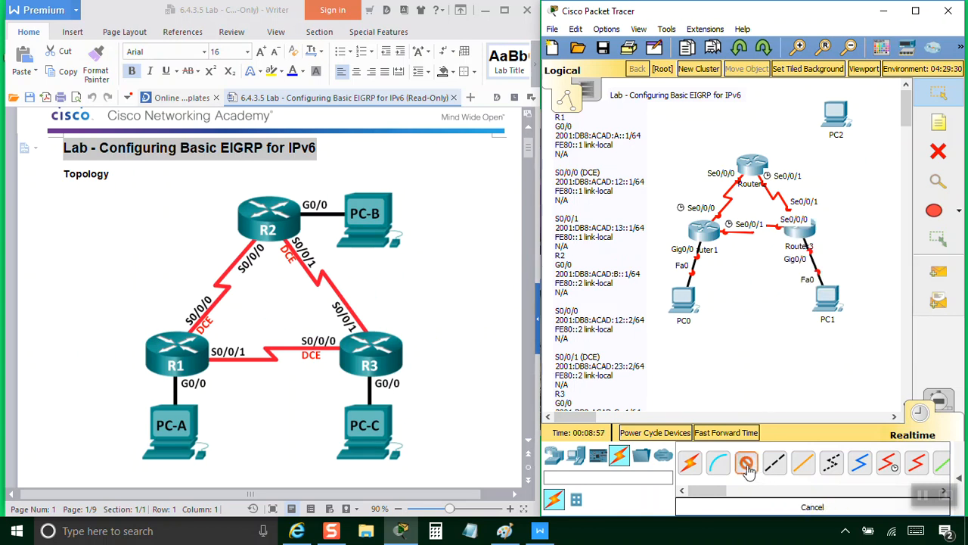
click(754, 164)
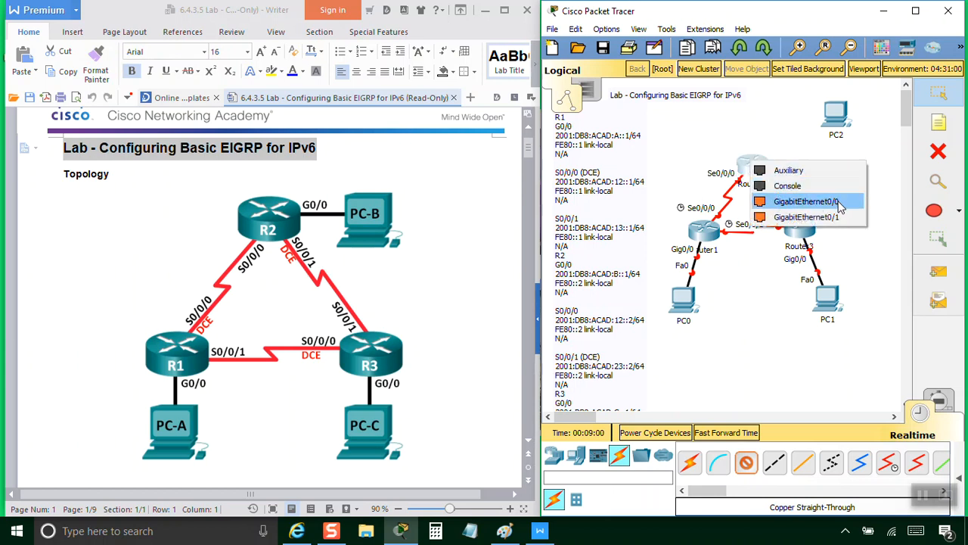
click(803, 202)
click(834, 117)
click(862, 168)
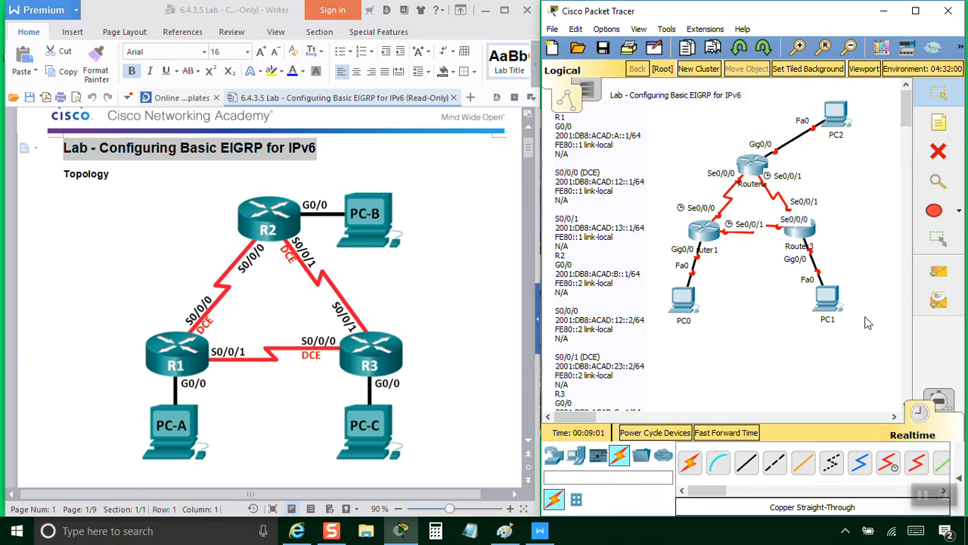
Review the addressing table, the four-part objectives list and the start of the Background / Scenario section in the lab document.
scroll(438, 398, down, 15)
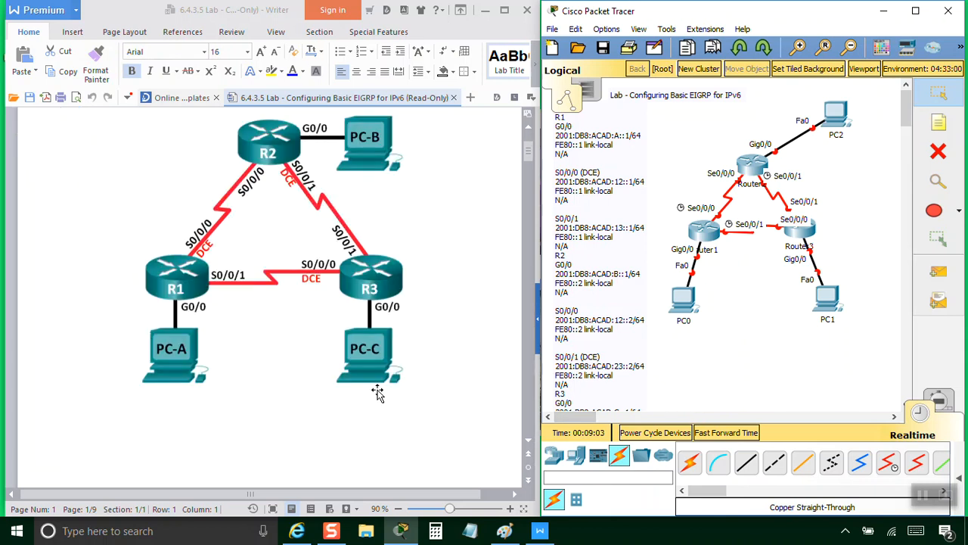
scroll(277, 368, down, 10)
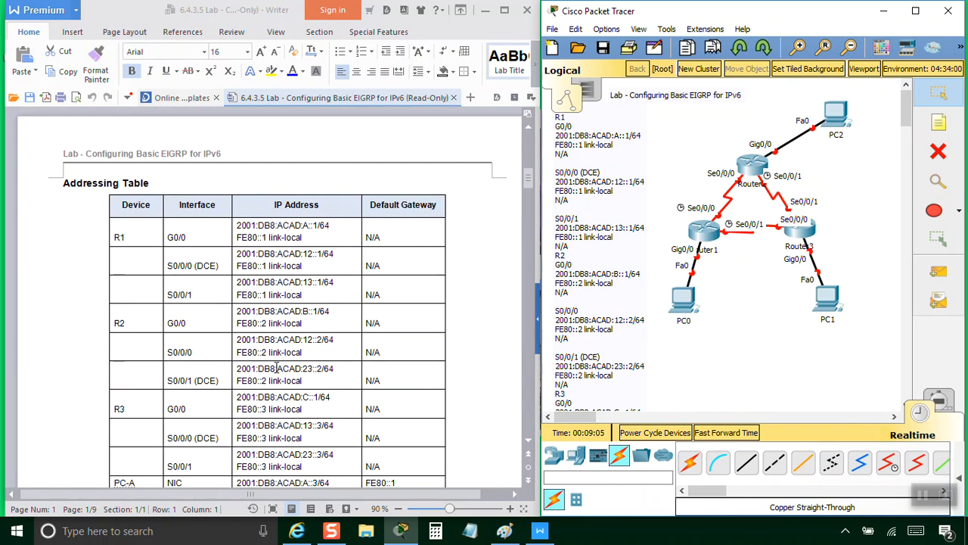
drag(294, 291, 74, 290)
scroll(316, 332, down, 1)
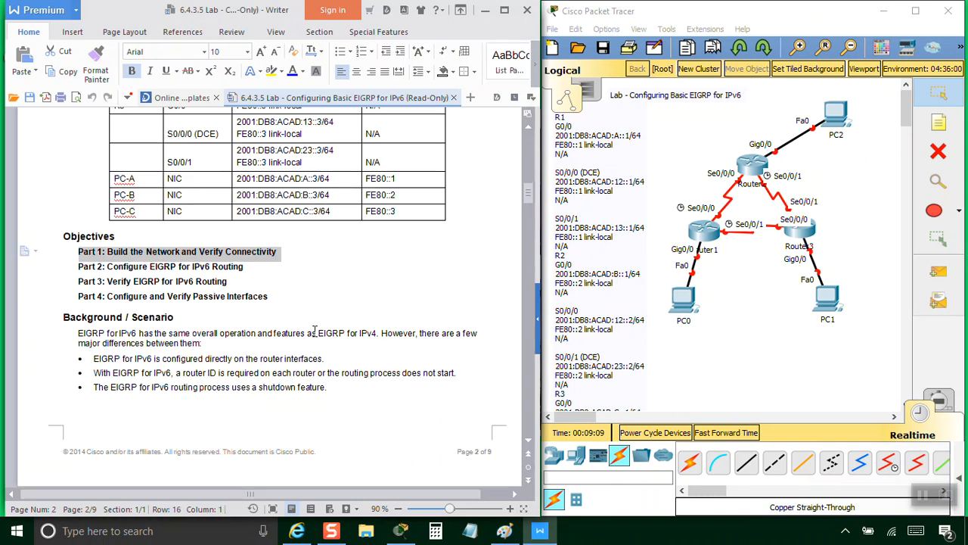
drag(245, 268, 68, 268)
scroll(314, 355, down, 1)
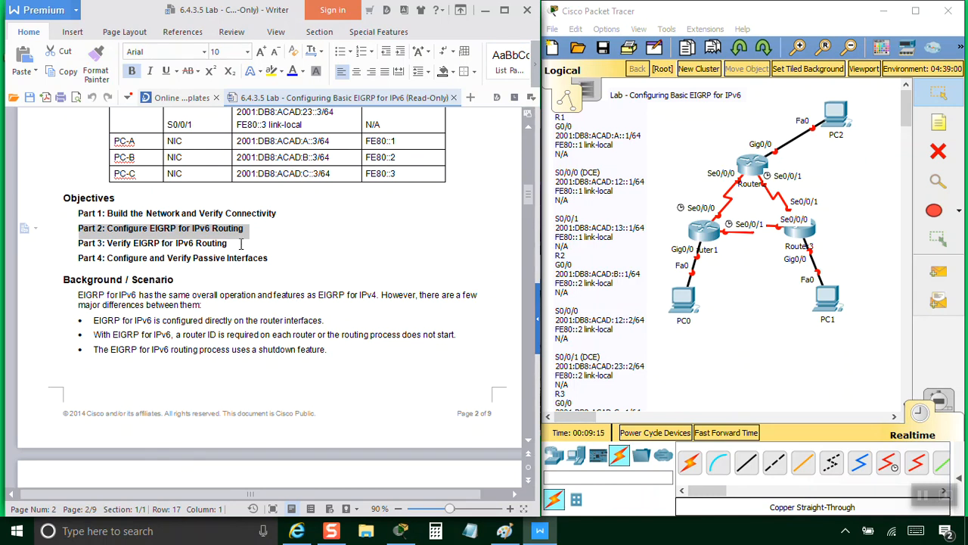
drag(241, 244, 76, 244)
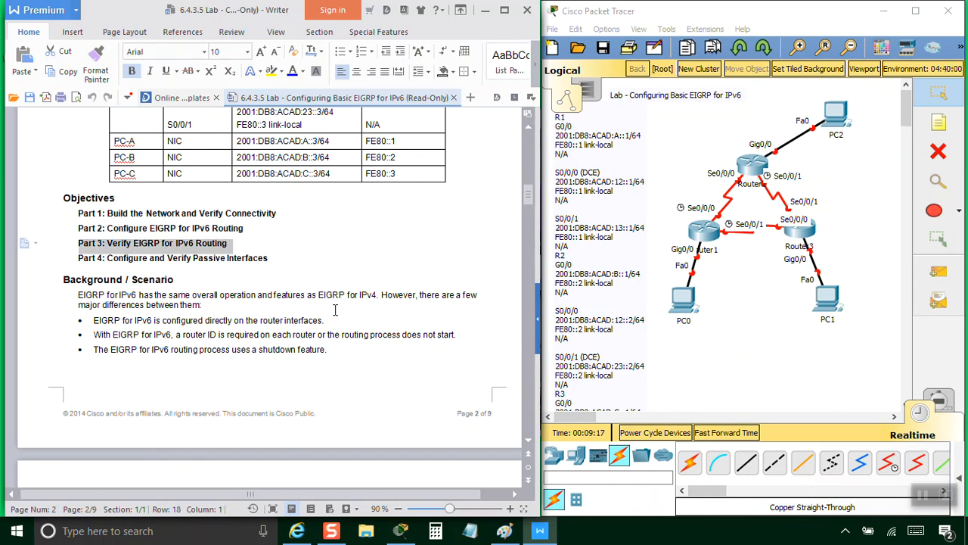
scroll(295, 221, down, 1)
drag(295, 221, 65, 221)
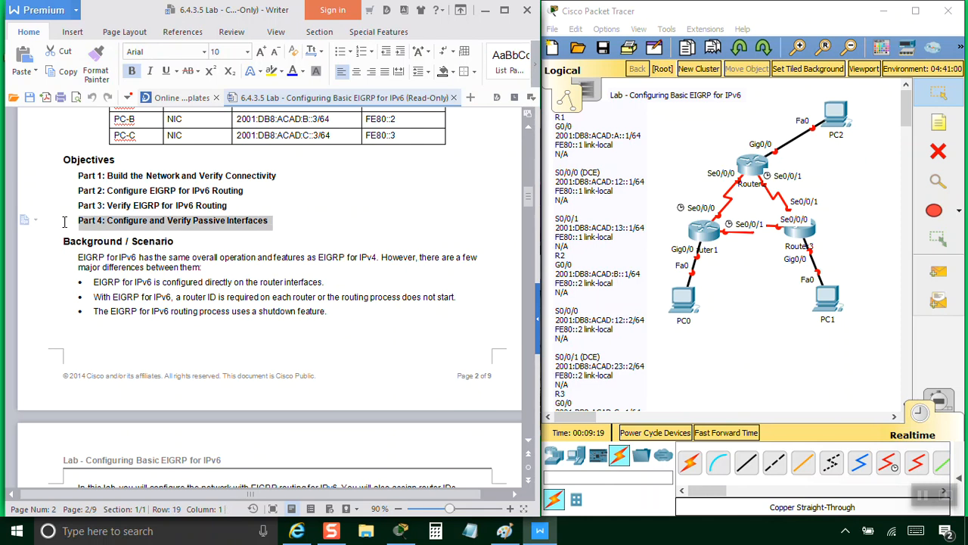
scroll(332, 315, down, 1)
scroll(336, 322, down, 1)
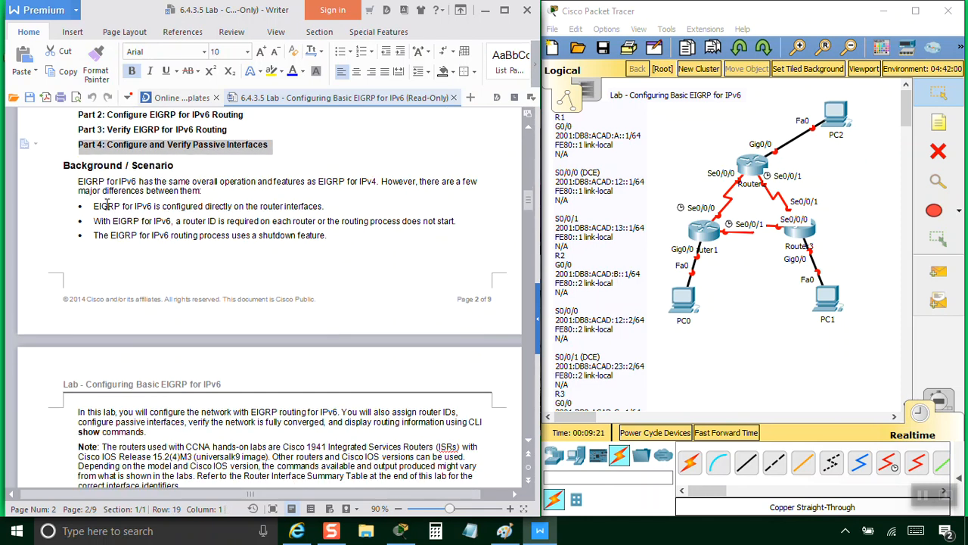
drag(78, 180, 225, 169)
click(225, 169)
Open Notepad and copy the Background / Scenario paragraph with its three bullets into it, adding a blank line after the introduction.
click(473, 532)
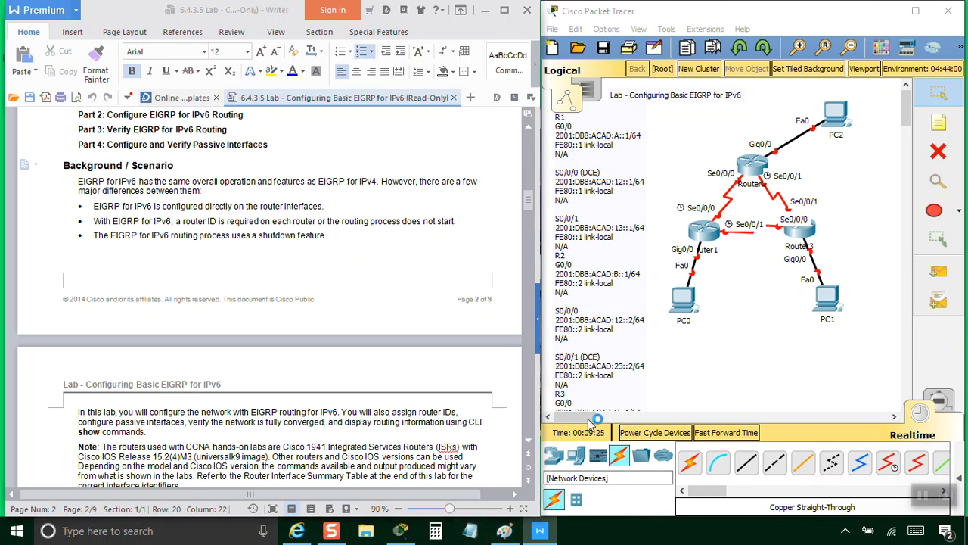
drag(166, 75, 764, 84)
scroll(268, 251, up, 1)
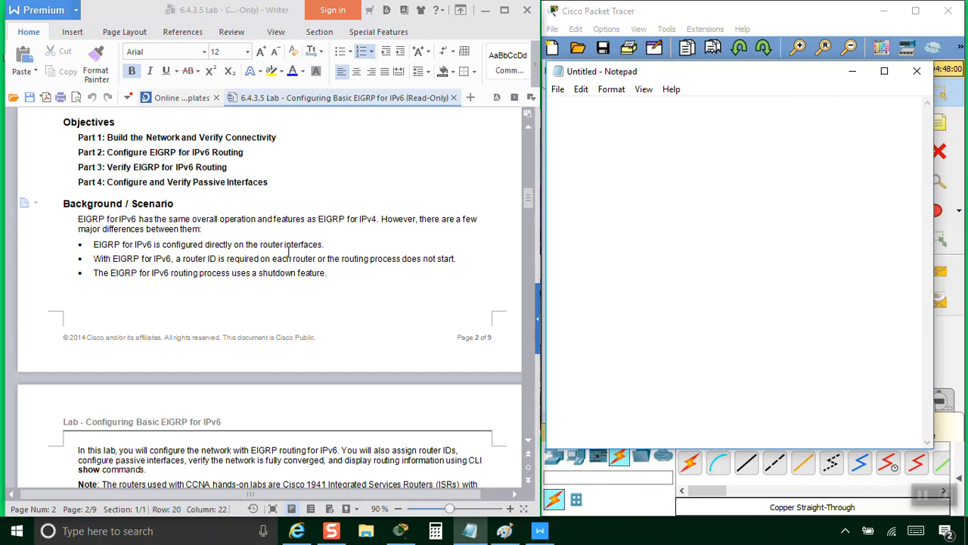
scroll(280, 253, down, 2)
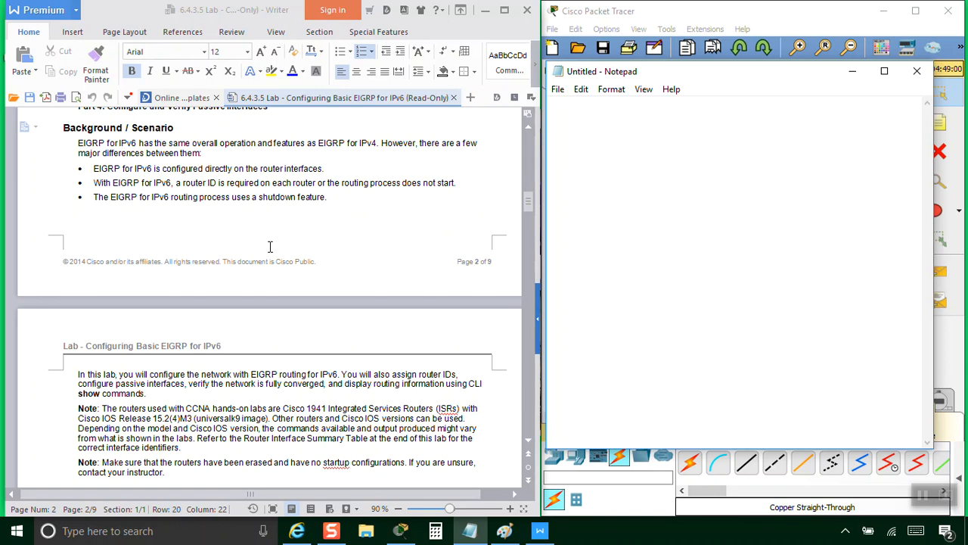
drag(279, 264, 61, 143)
right_click(123, 166)
click(174, 185)
right_click(582, 122)
click(515, 184)
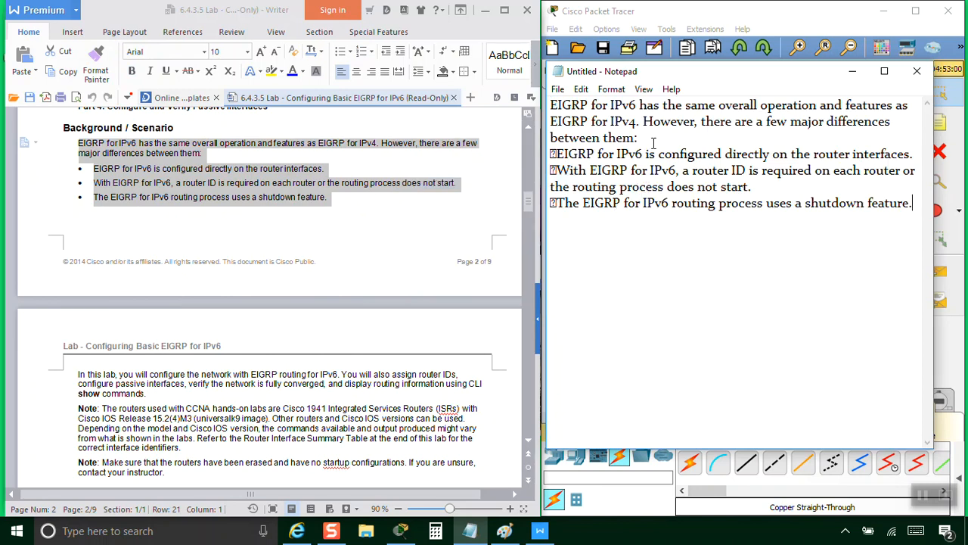
key(Return)
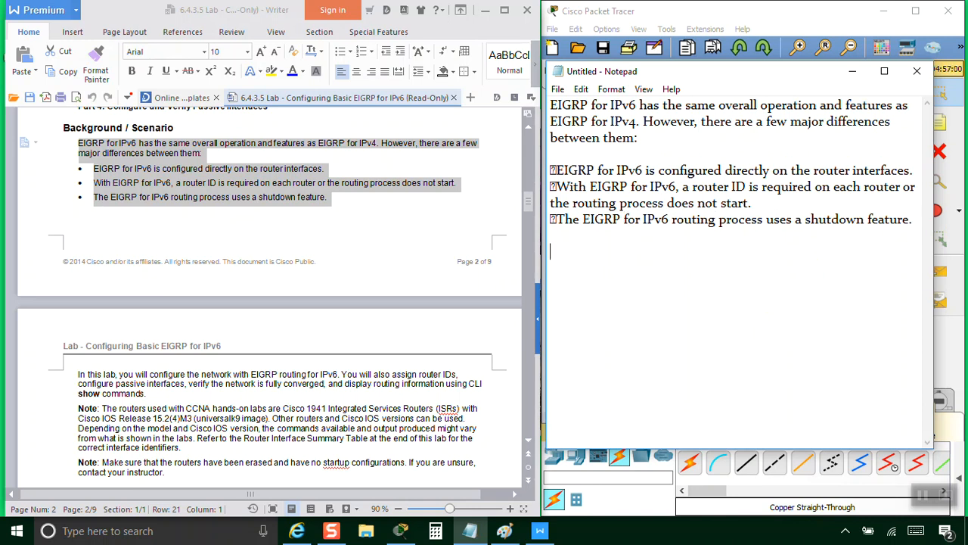
Read the lab document's introductory paragraph, router notes and Required Resources list.
click(412, 261)
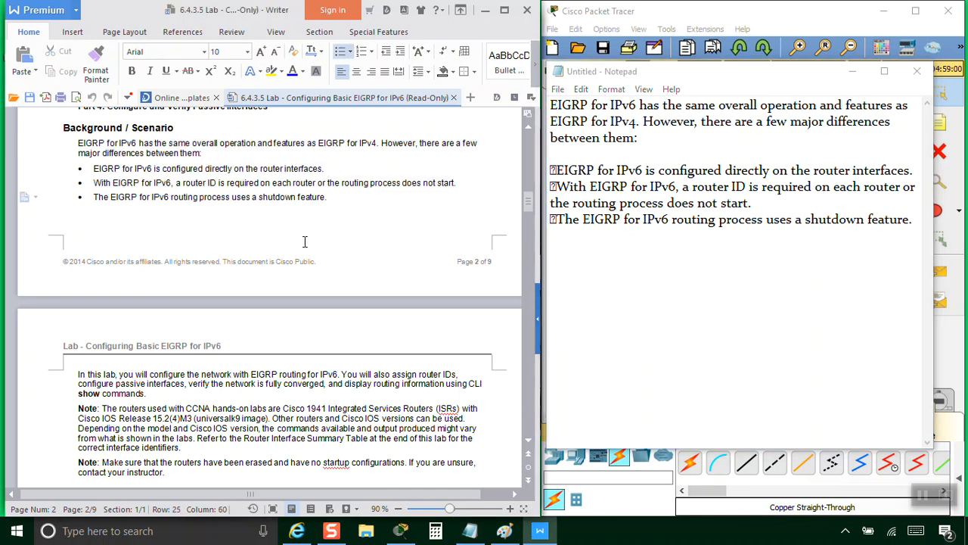
scroll(305, 242, down, 1)
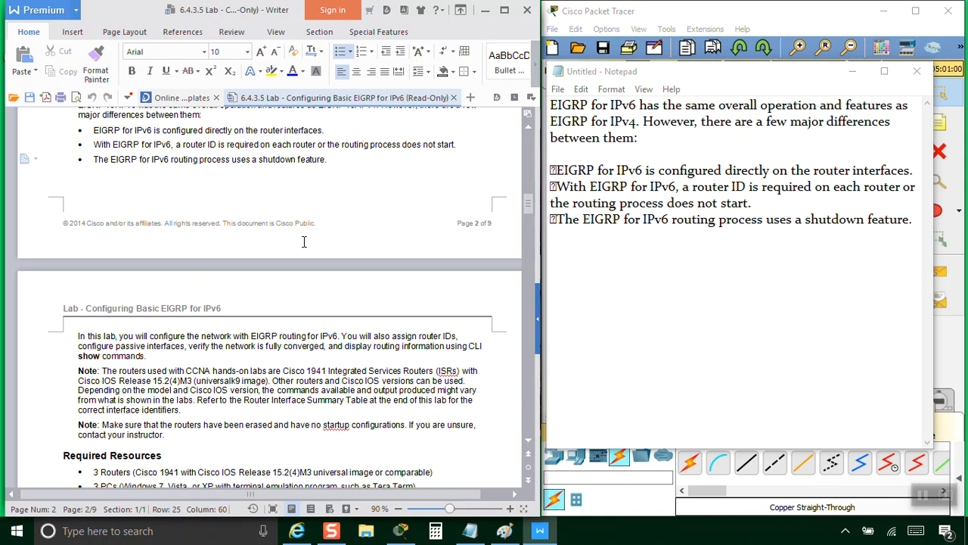
scroll(304, 242, down, 4)
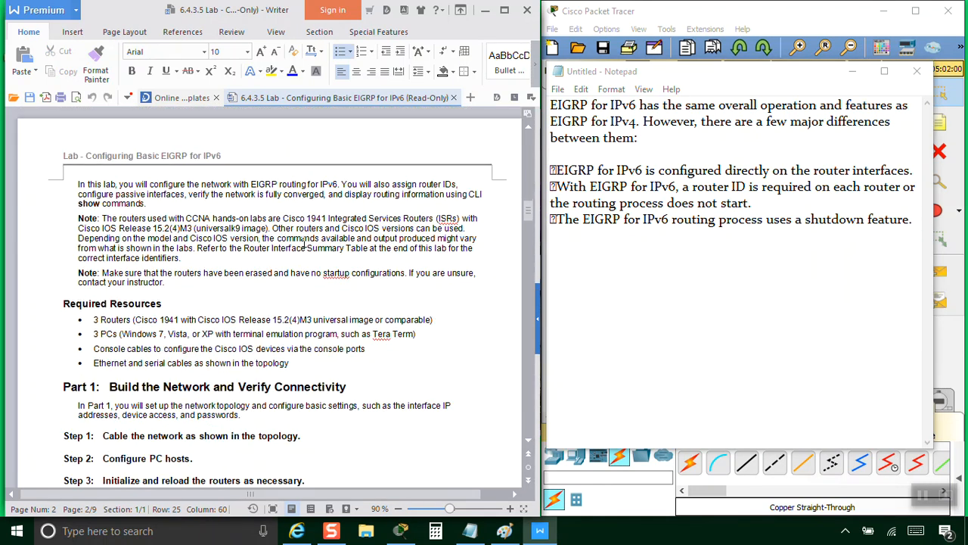
drag(153, 208, 97, 193)
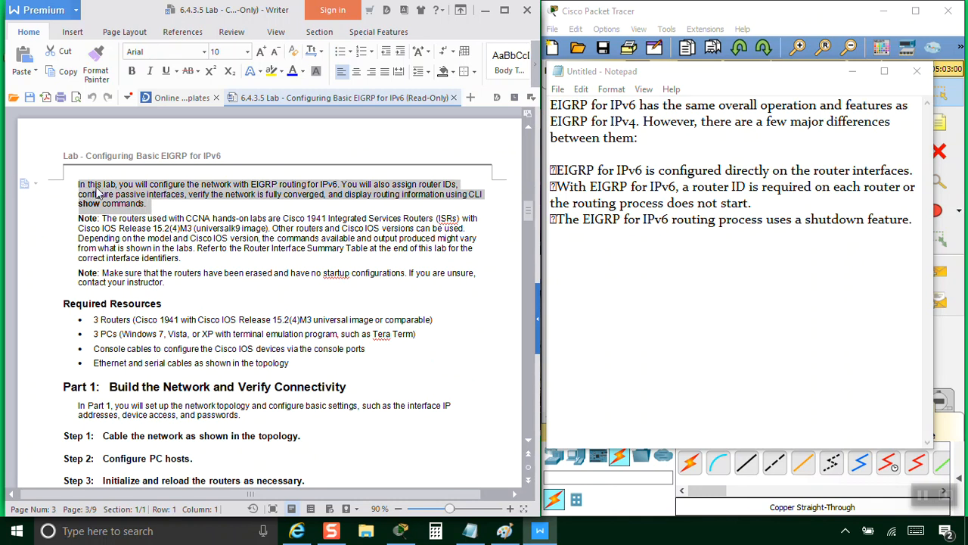
scroll(339, 298, down, 1)
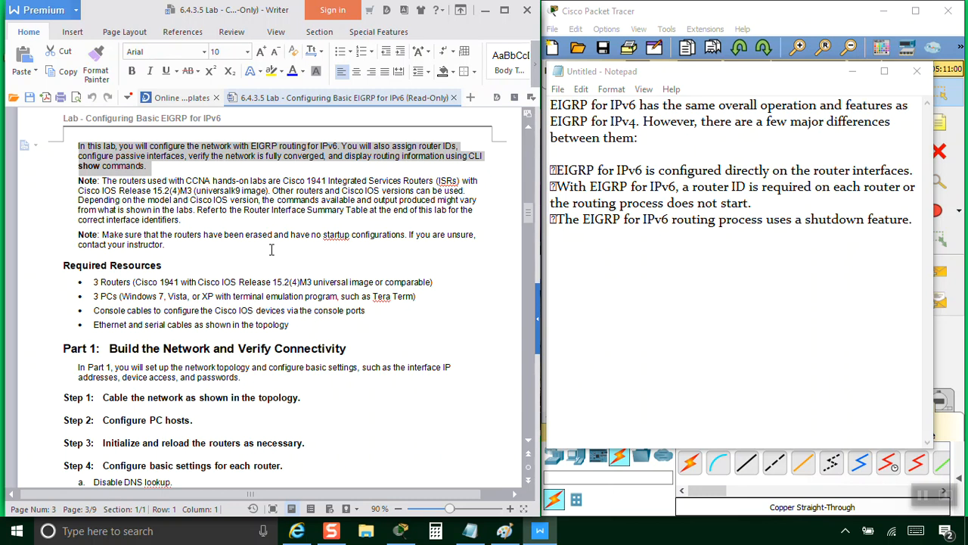
scroll(272, 250, down, 1)
scroll(271, 251, down, 1)
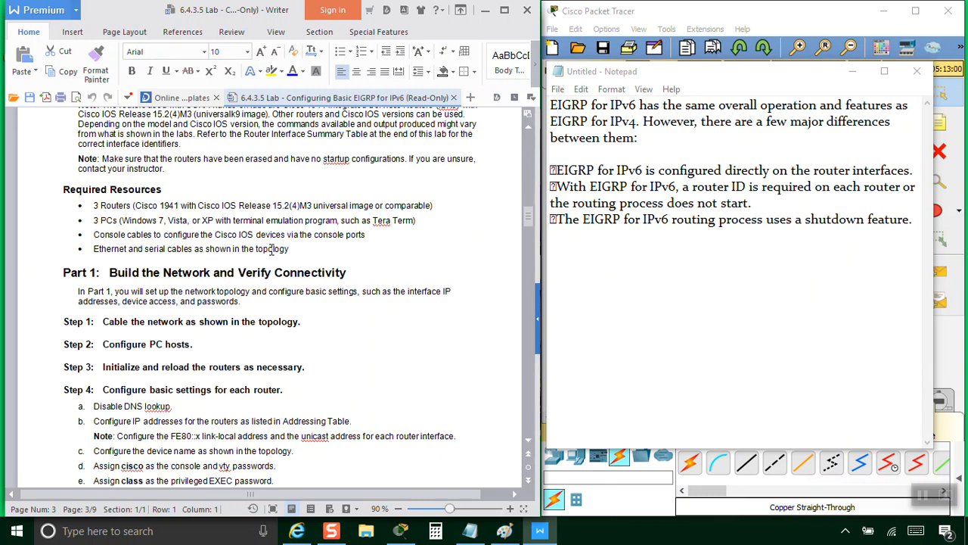
Review Part 1, Build the Network and Verify Connectivity, highlighting its introduction and the headings of Steps 1 to 3.
scroll(272, 250, down, 2)
drag(62, 195, 375, 226)
scroll(356, 295, down, 1)
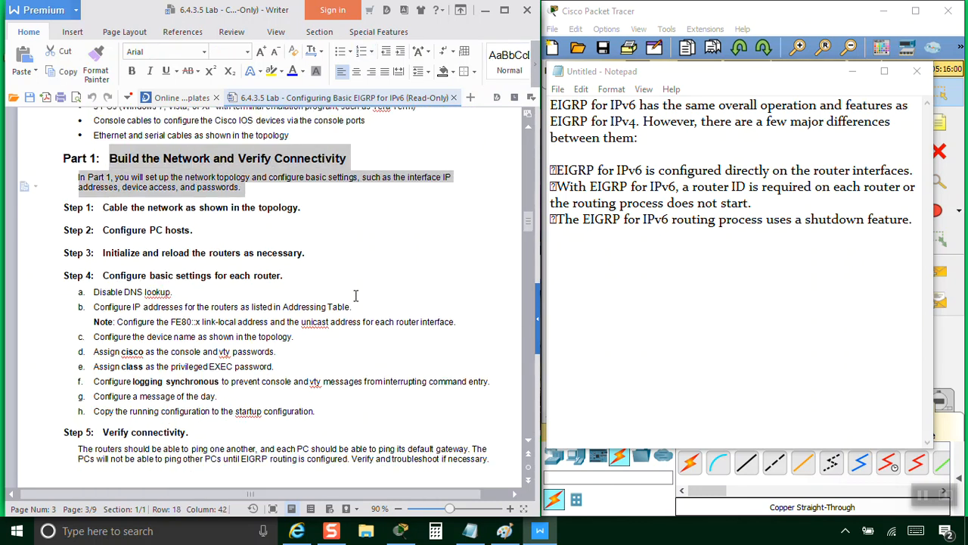
scroll(355, 295, down, 1)
drag(305, 169, 40, 168)
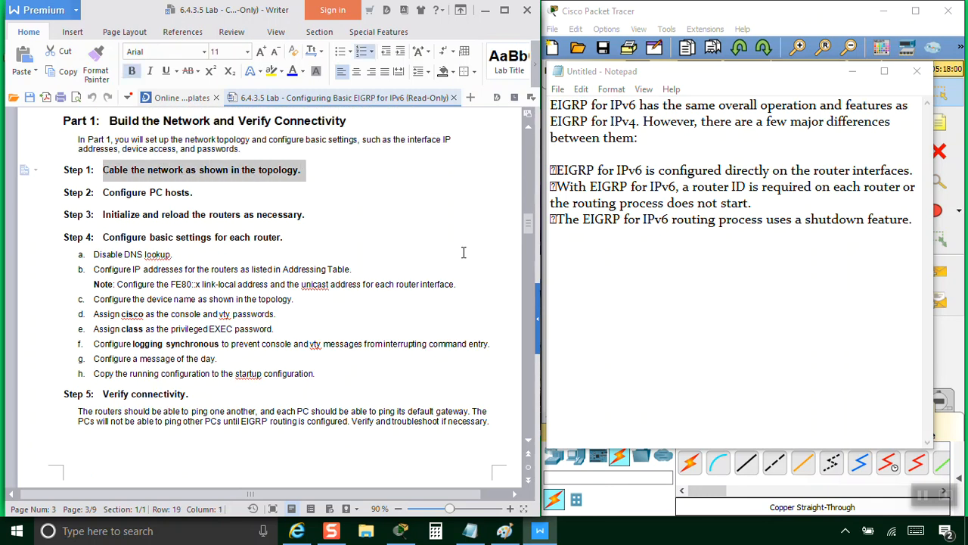
triple_click(143, 193)
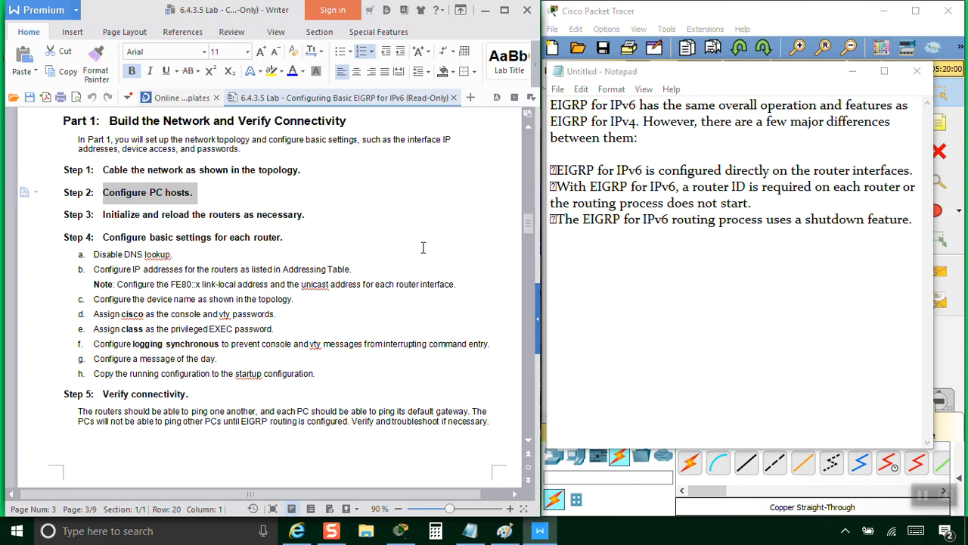
drag(307, 215, 79, 204)
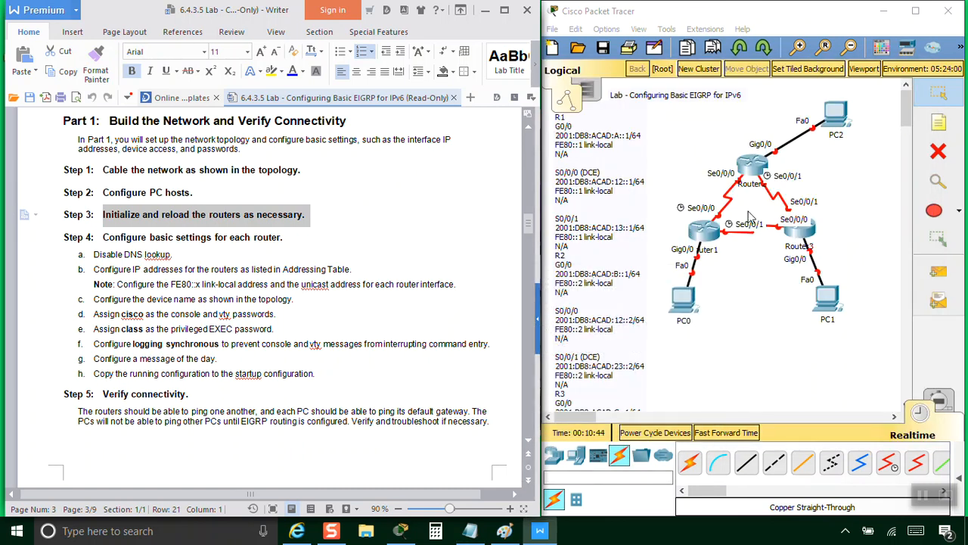
Check the PC entries in the workspace's address note and copy PC-A's address 2001:DB8:ACAD:A::3/64 from the lab document's addressing table.
drag(902, 127, 903, 159)
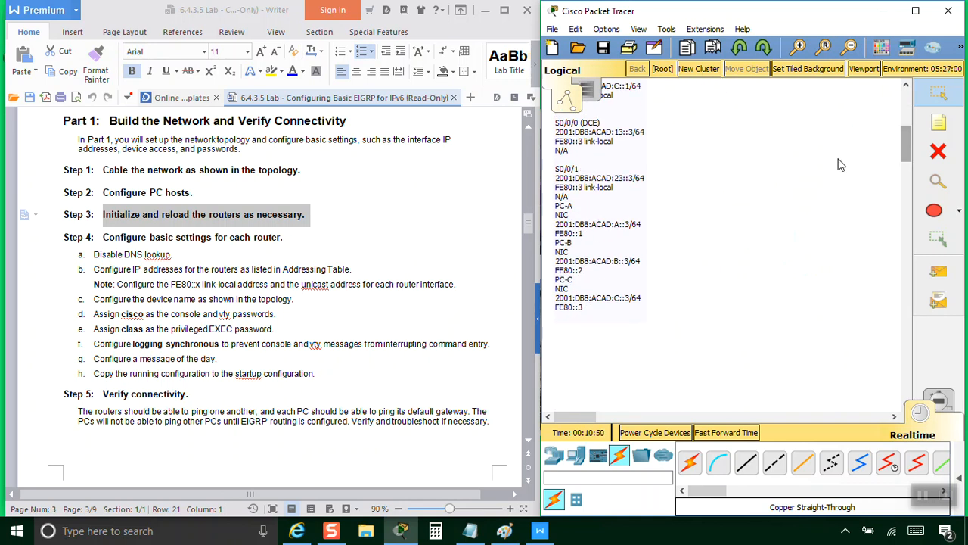
drag(591, 239, 585, 241)
click(697, 242)
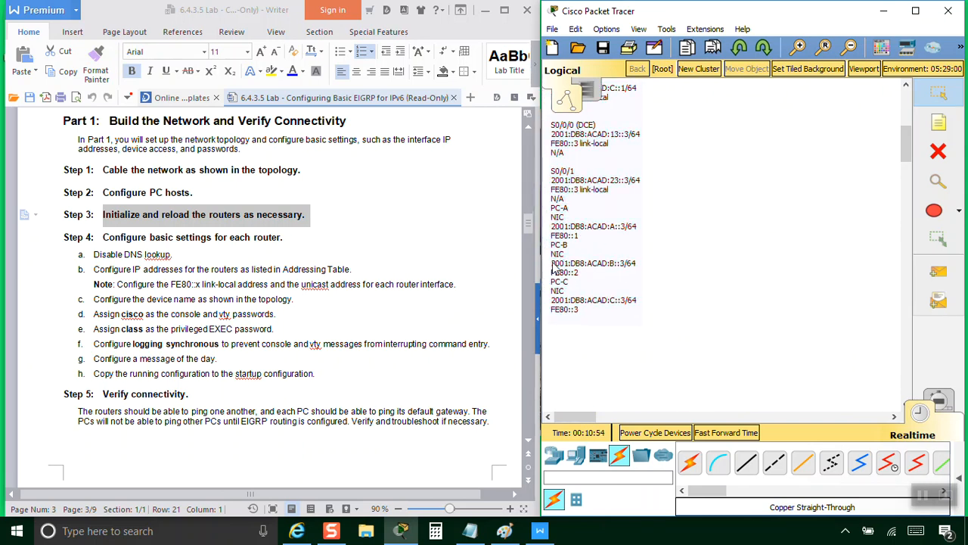
drag(530, 223, 521, 148)
scroll(415, 272, down, 10)
scroll(415, 272, down, 5)
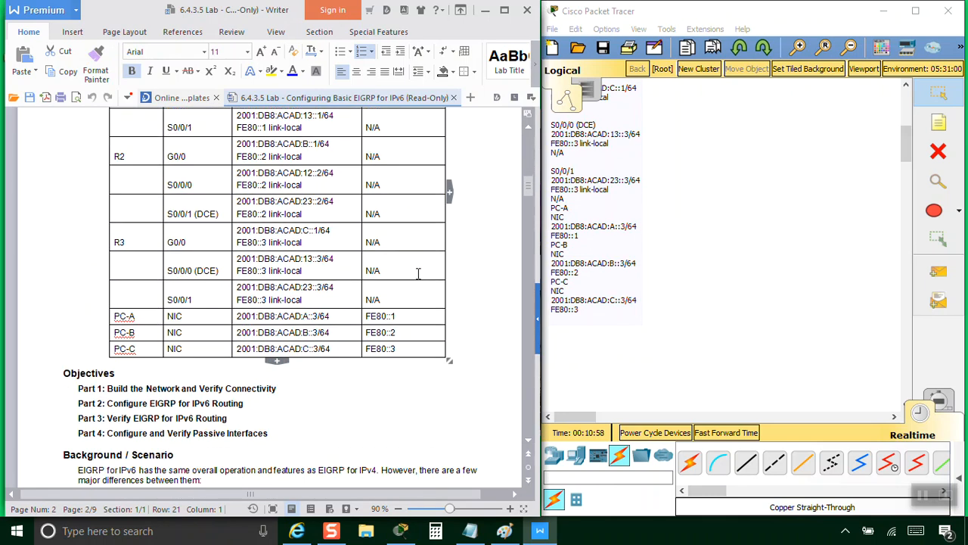
drag(335, 317, 236, 318)
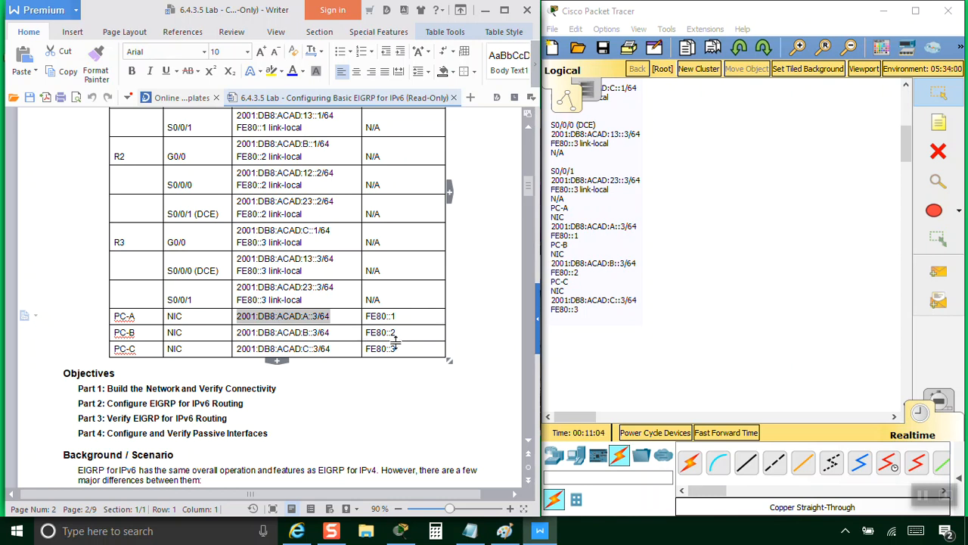
mouse_move(530, 192)
mouse_down()
mouse_move(530, 181)
mouse_move(530, 189)
mouse_up()
drag(906, 149, 912, 119)
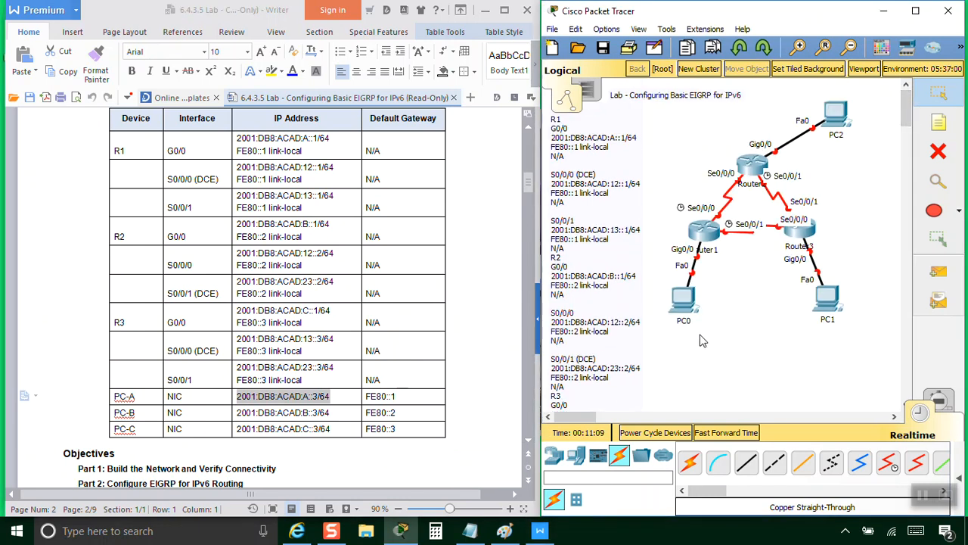
Set PC0's static IPv6 address to 2001:DB8:ACAD:A::3 with prefix length 64 in its IP Configuration.
click(683, 297)
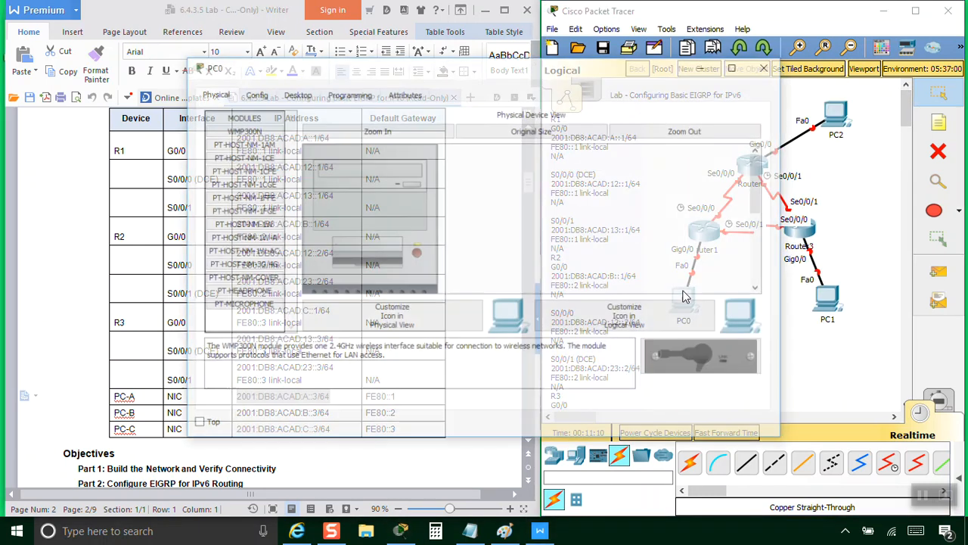
click(295, 93)
click(267, 151)
drag(395, 72, 586, 113)
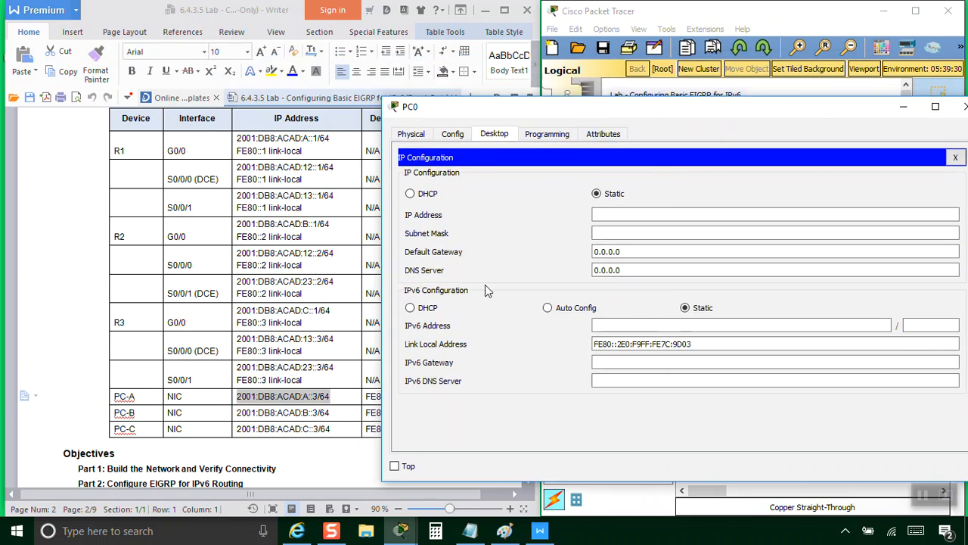
click(614, 329)
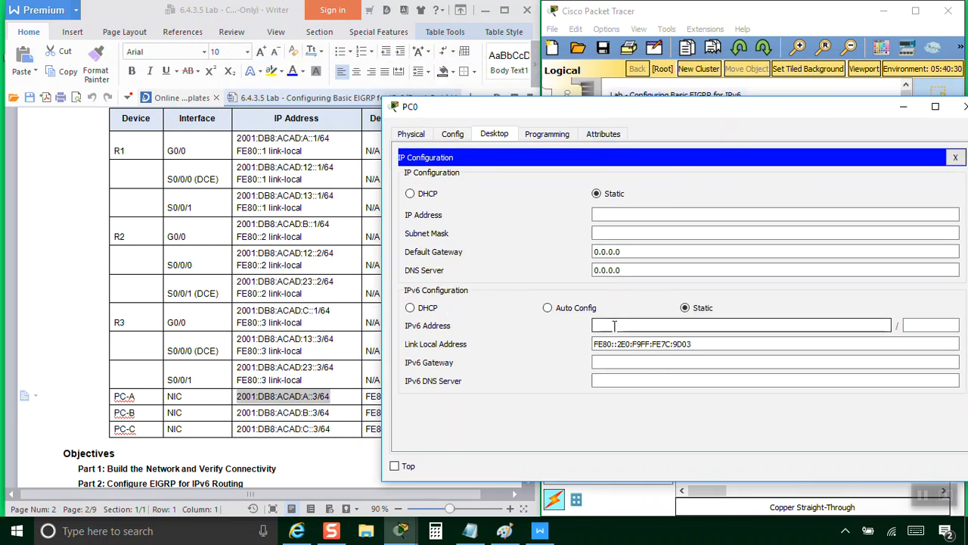
key(ctrl+v)
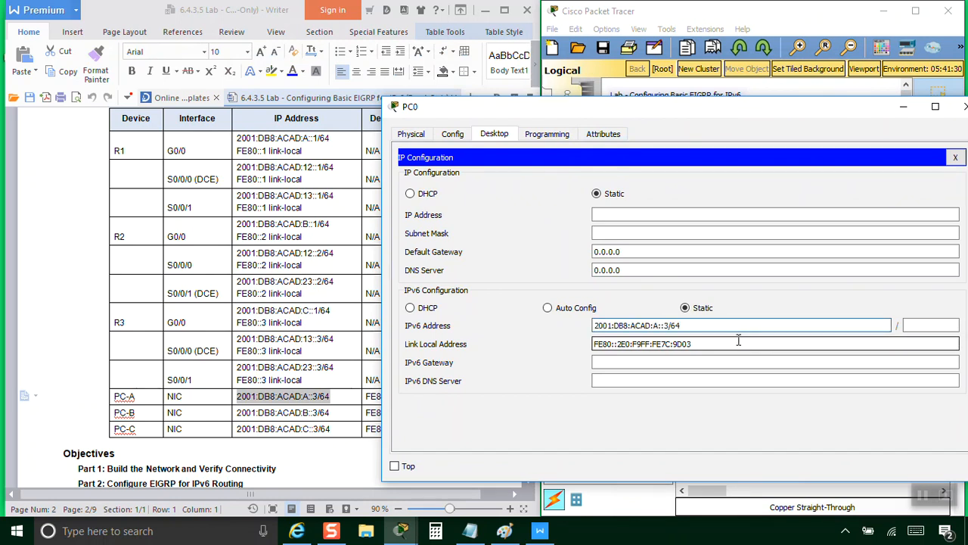
click(908, 326)
text(64)
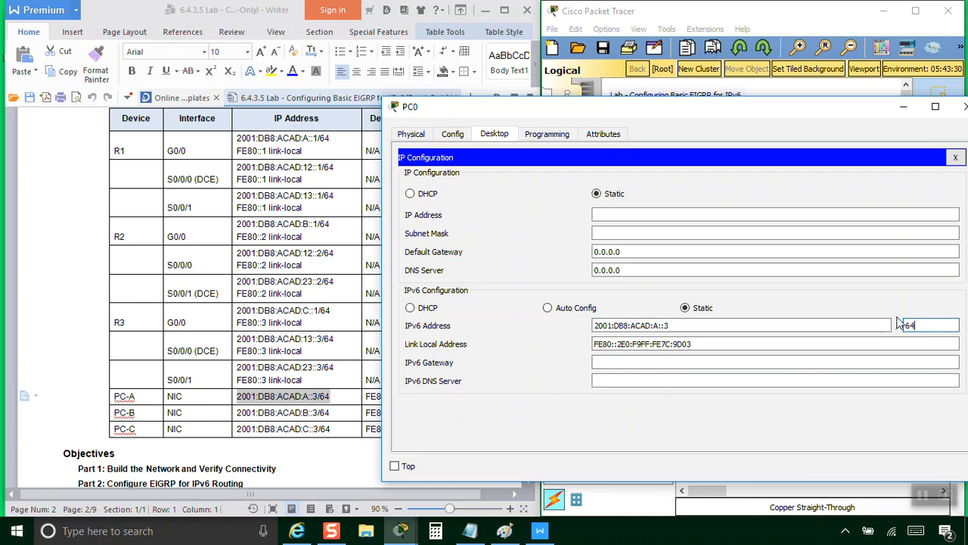
Copy PC-A's default gateway FE80::1 from the lab document's addressing table and return to PC0's IP Configuration.
click(617, 364)
drag(564, 109, 627, 90)
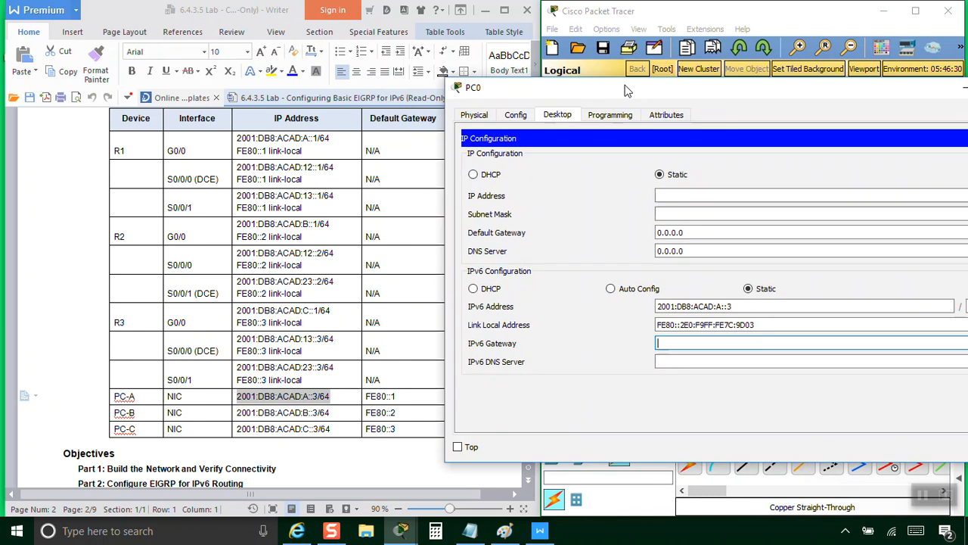
click(407, 399)
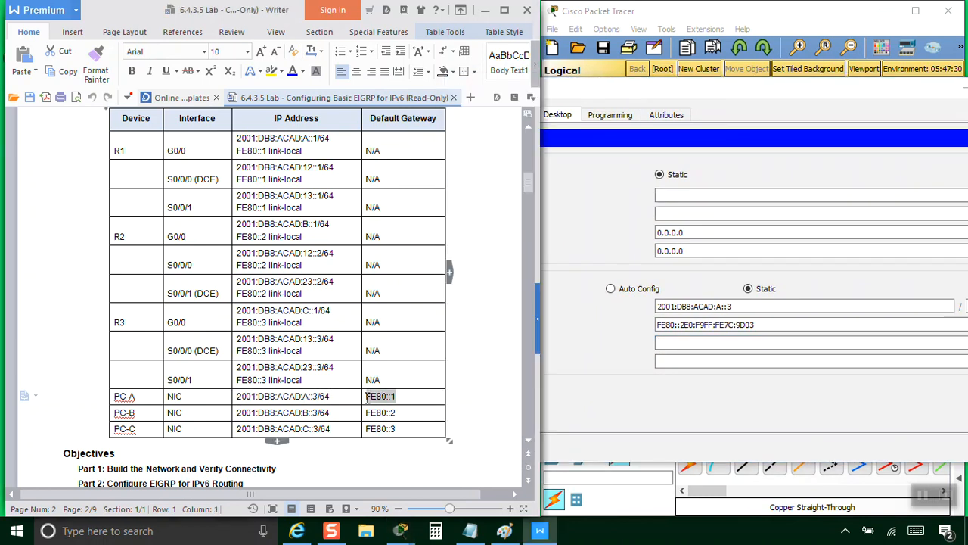
click(638, 390)
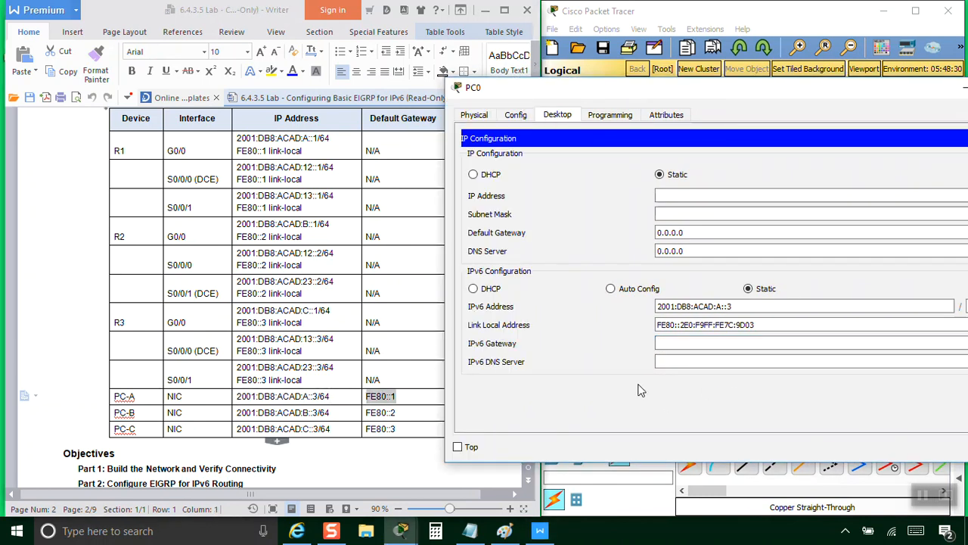
drag(767, 324, 586, 324)
key(ctrl+v)
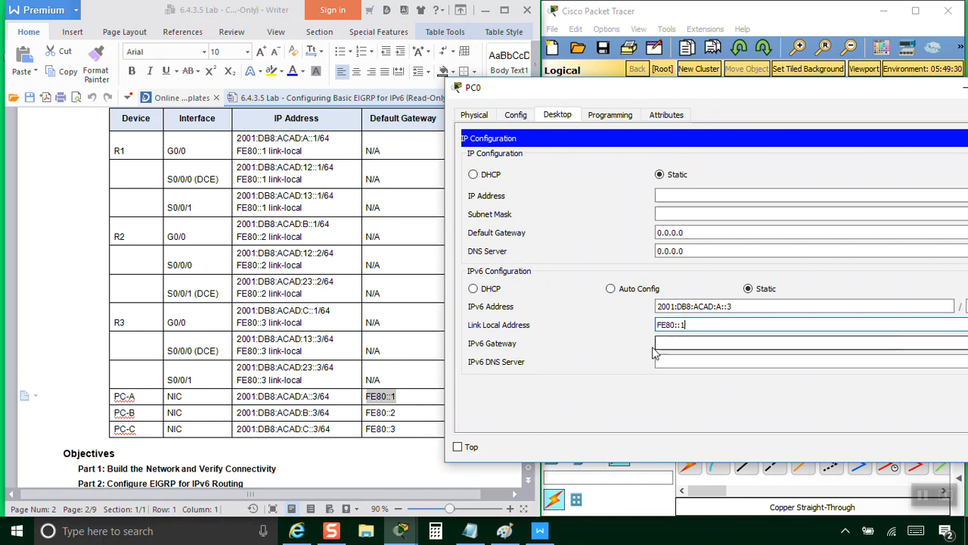
drag(610, 88, 472, 104)
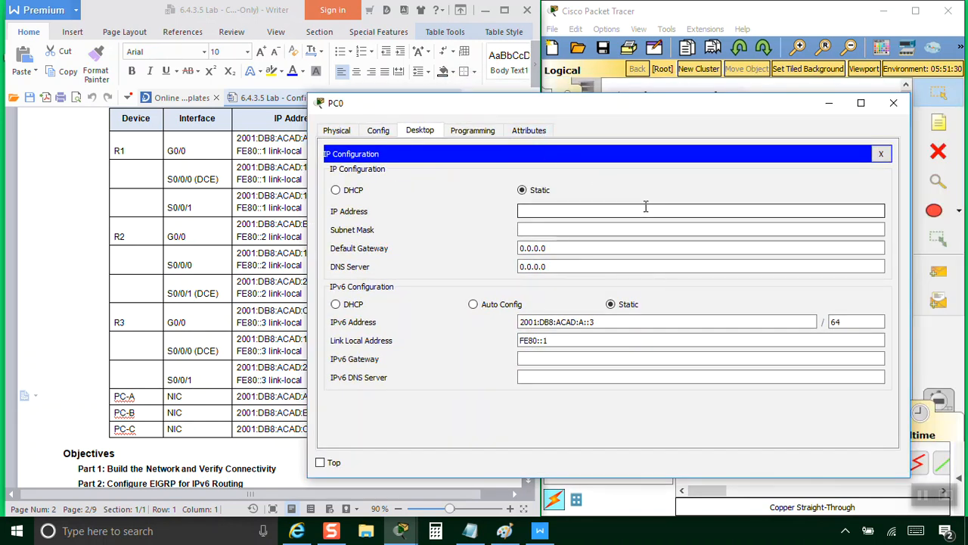
click(575, 340)
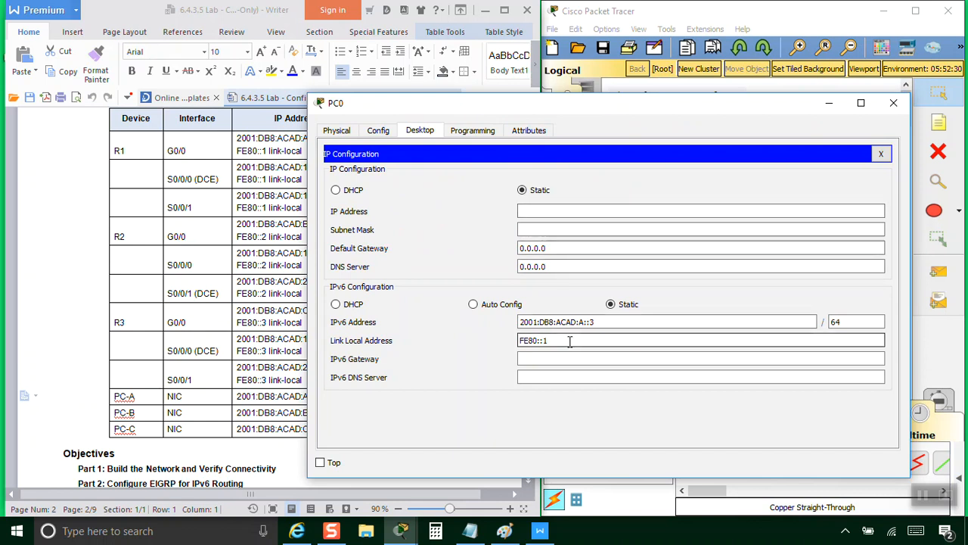
key(ctrl+z)
Set PC0's IPv6 gateway to FE80::1.
click(579, 357)
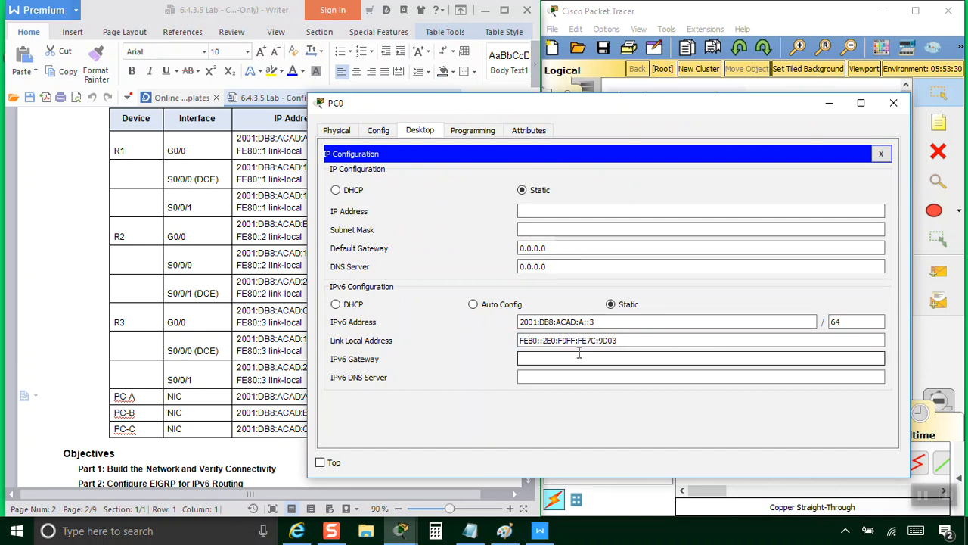
text(FE80::1)
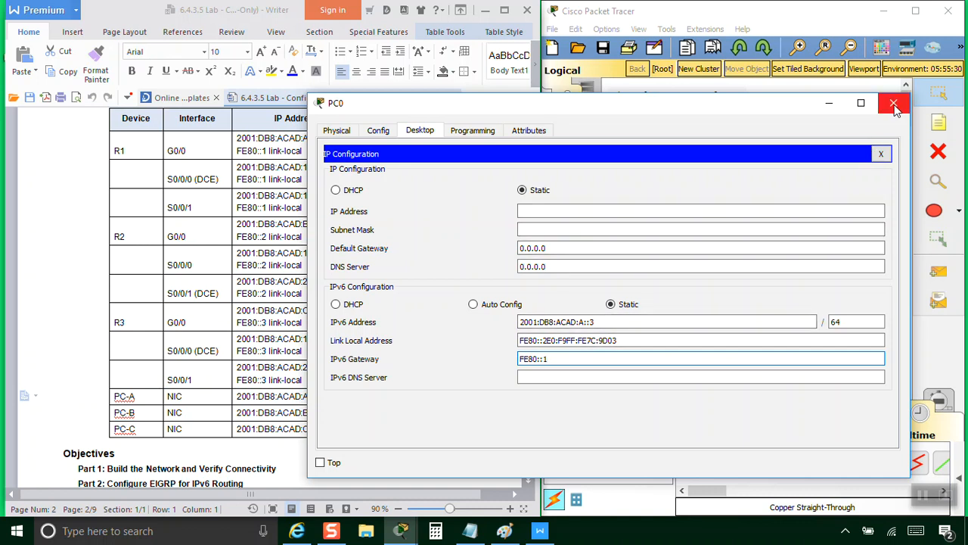
Try to change PC0's display name to PC1 in its global settings and close the device window.
click(378, 130)
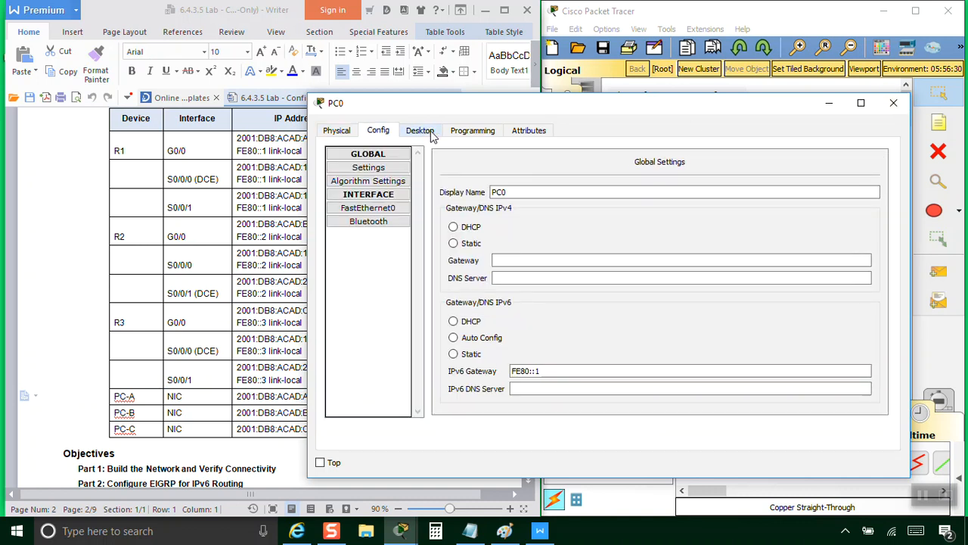
drag(495, 191, 437, 197)
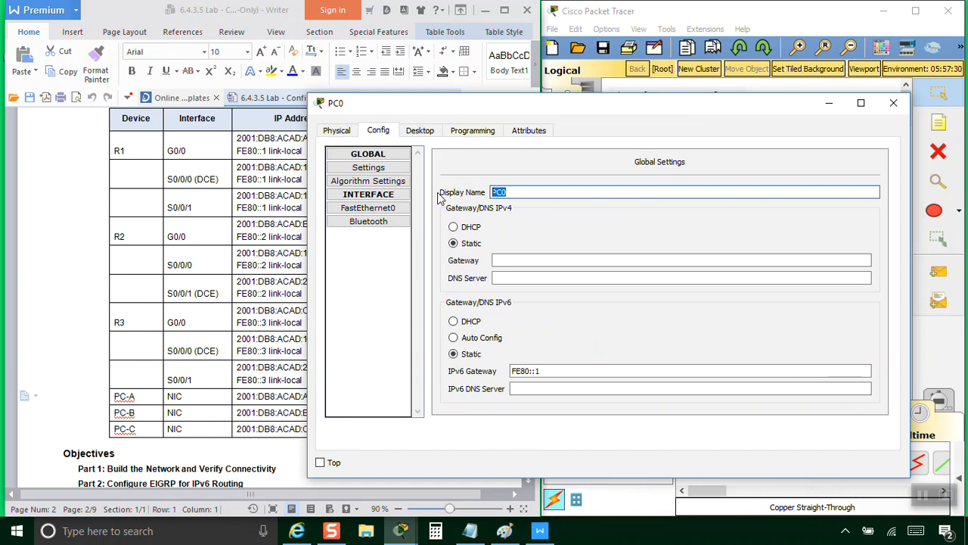
key(BackSpace)
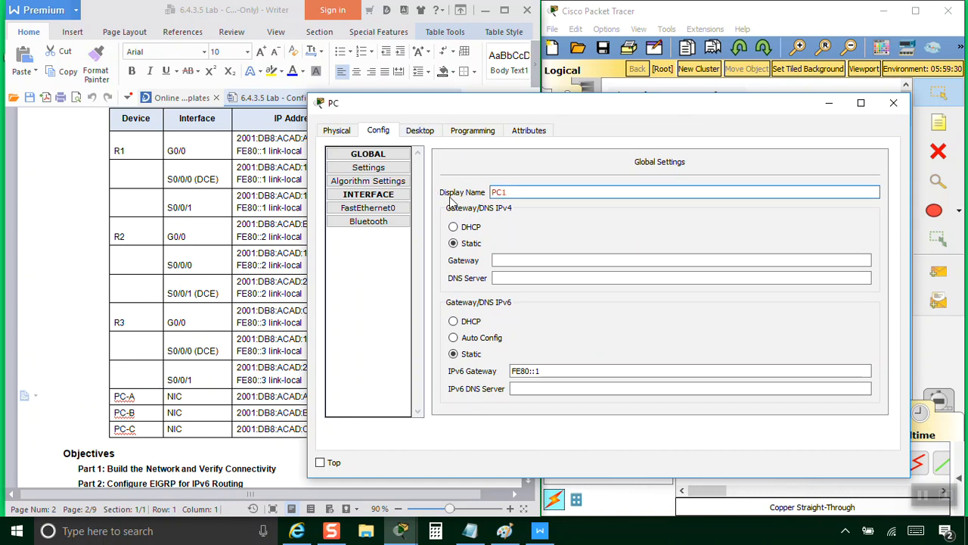
click(498, 229)
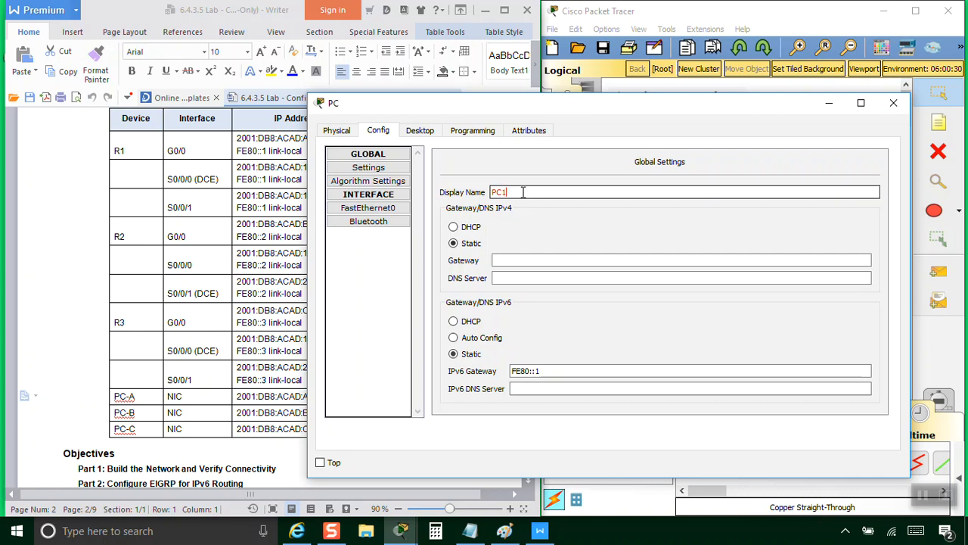
click(893, 103)
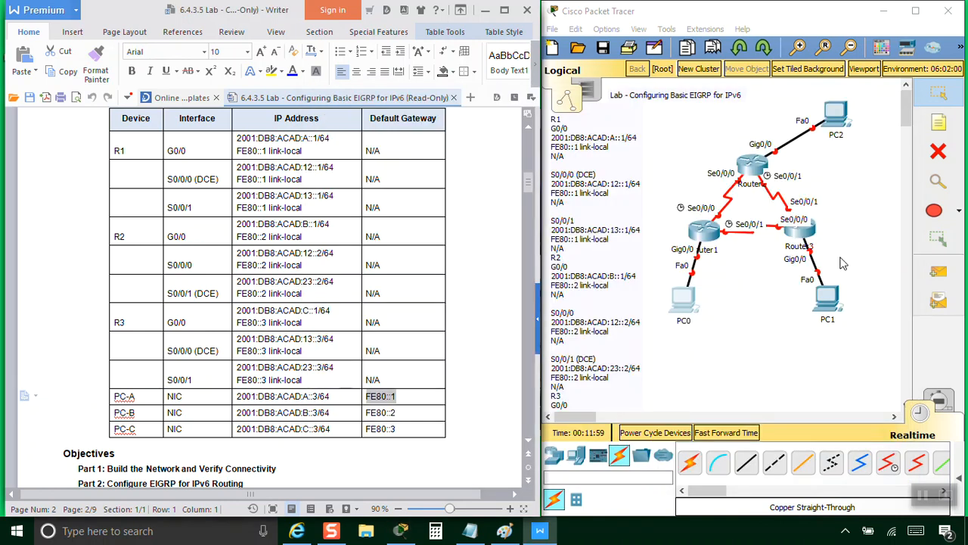
Rename PC0 as PCa in its global settings and close the device window.
click(687, 302)
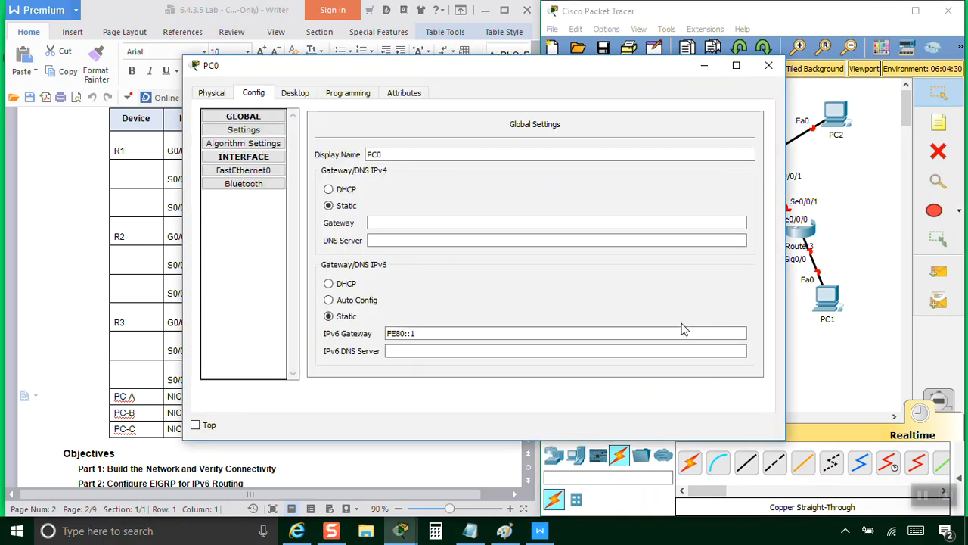
click(432, 154)
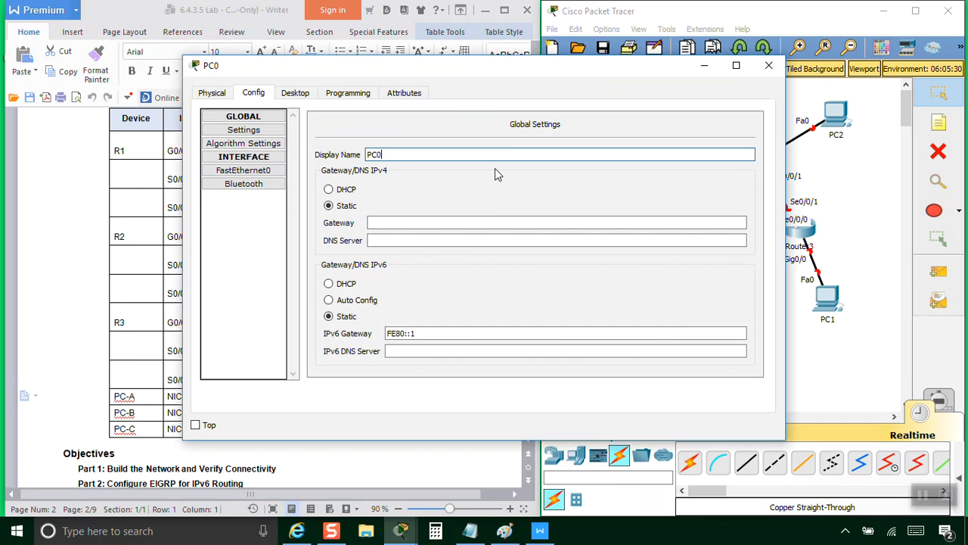
text(a)
click(769, 65)
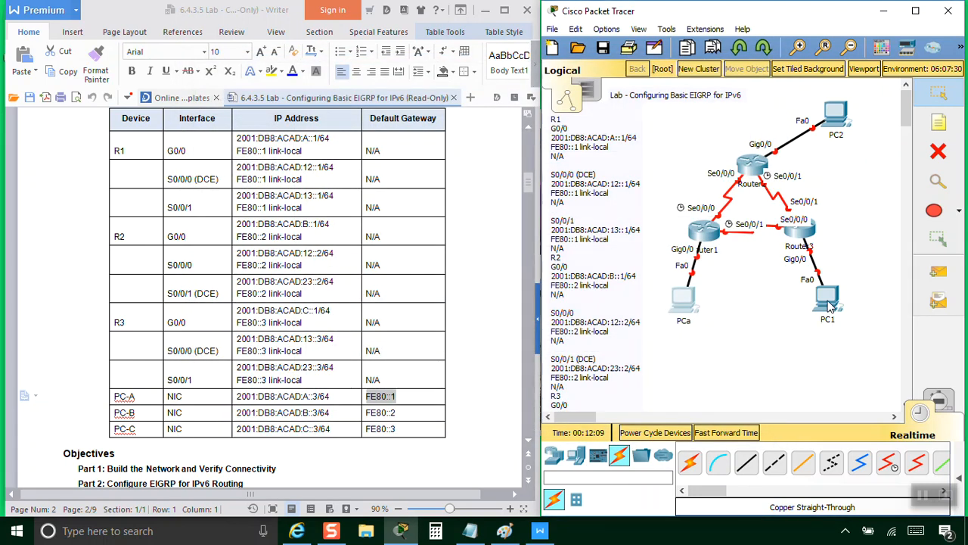
Check the PC rows of the lab document's addressing table and rename PC2 as PCb in its global settings.
mouse_move(830, 305)
scroll(469, 289, up, 5)
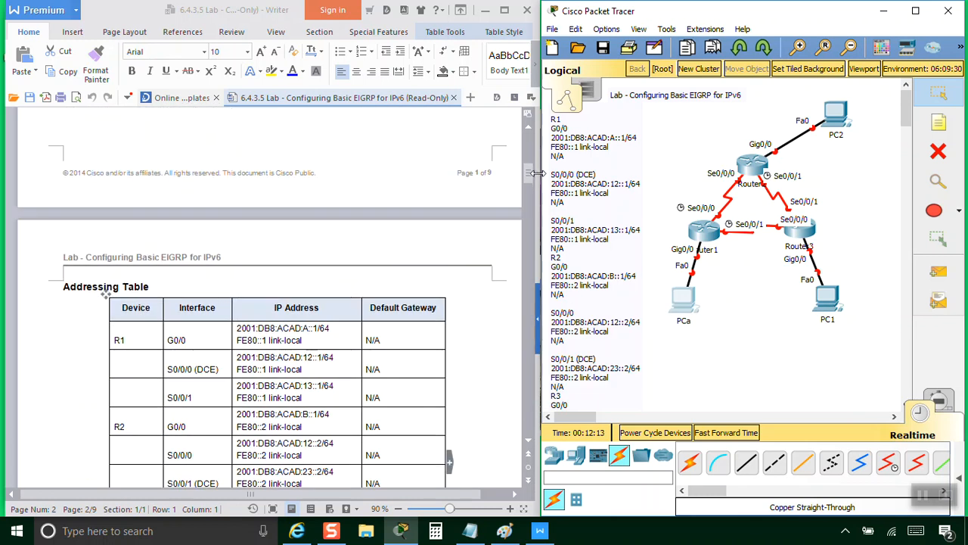
mouse_move(527, 180)
mouse_down()
mouse_move(527, 149)
mouse_move(532, 196)
mouse_up()
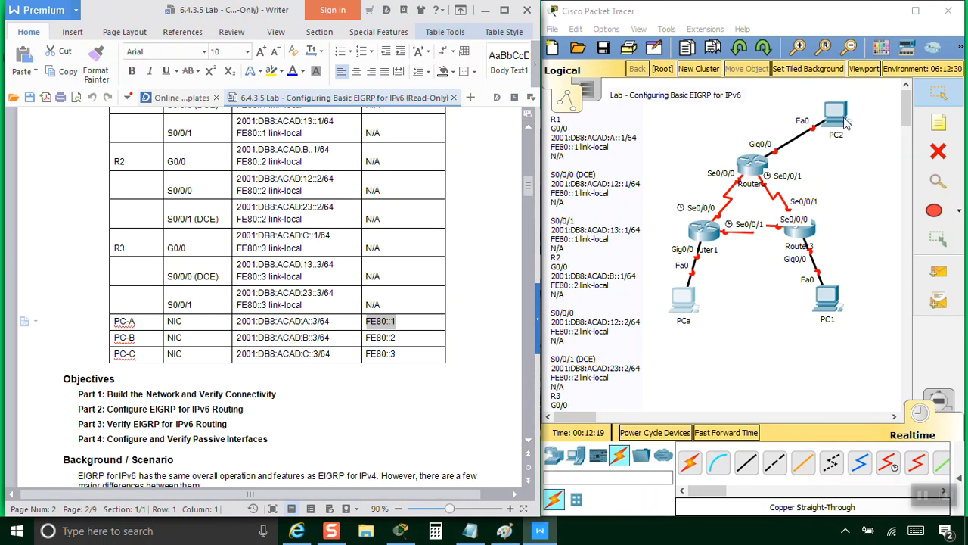
click(828, 145)
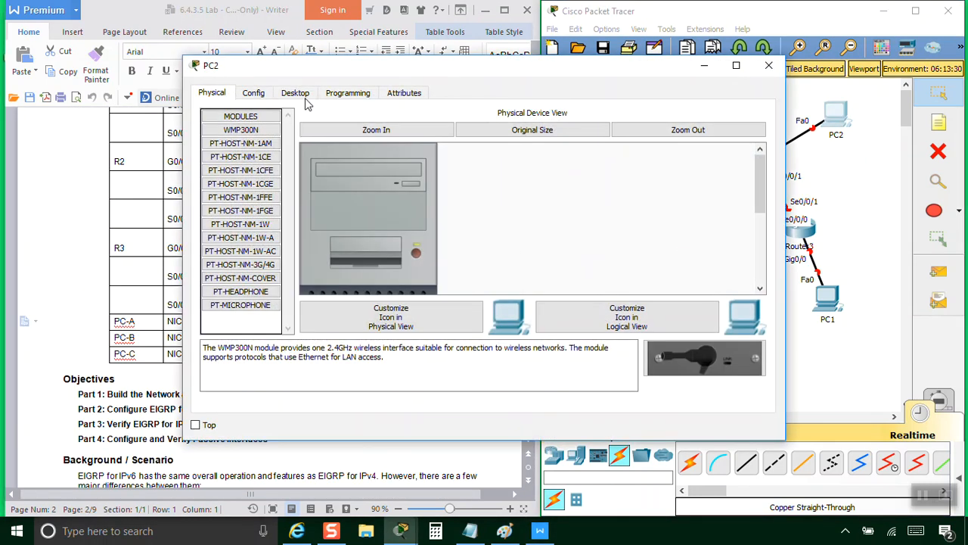
click(298, 95)
click(253, 93)
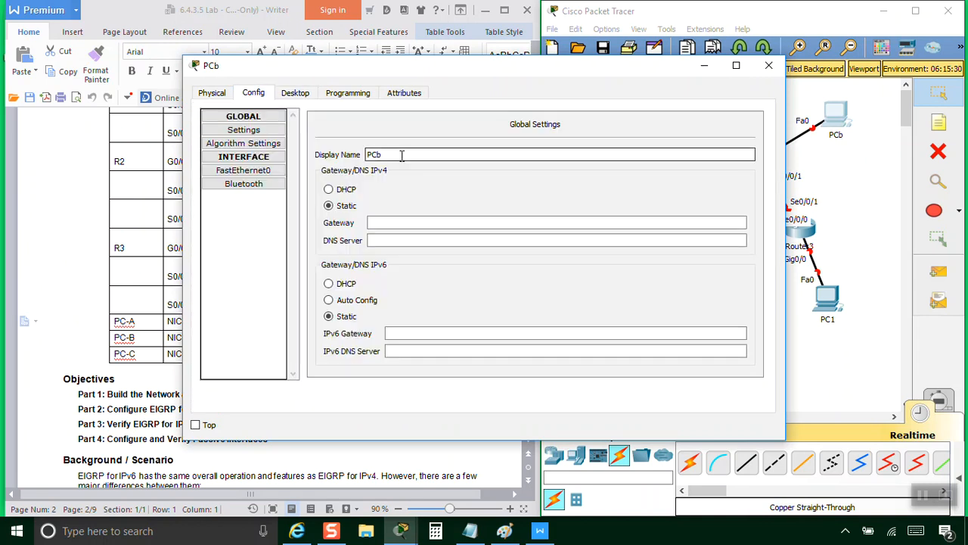
Set PCb's static IPv6 address to 2001:DB8:ACAD:B::3 with prefix length 64, copying PC-B's address from the lab document's addressing table.
click(298, 93)
click(257, 182)
drag(473, 73, 710, 109)
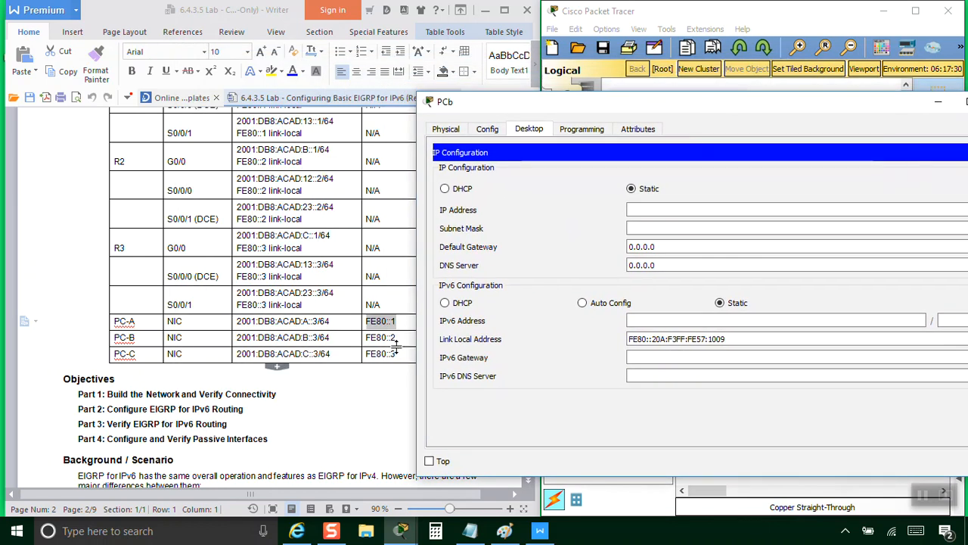
click(346, 339)
drag(331, 338, 240, 339)
key(ctrl+c)
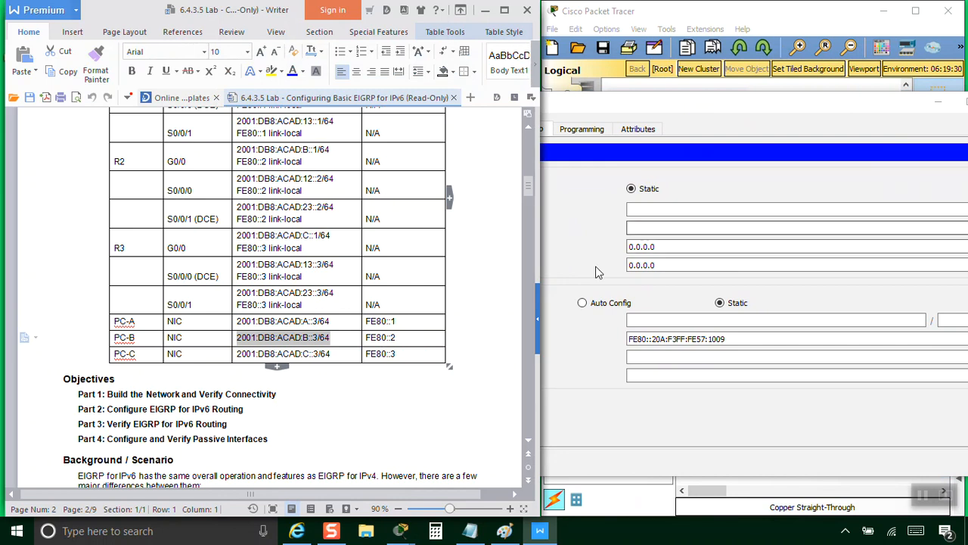
click(656, 321)
key(ctrl+v)
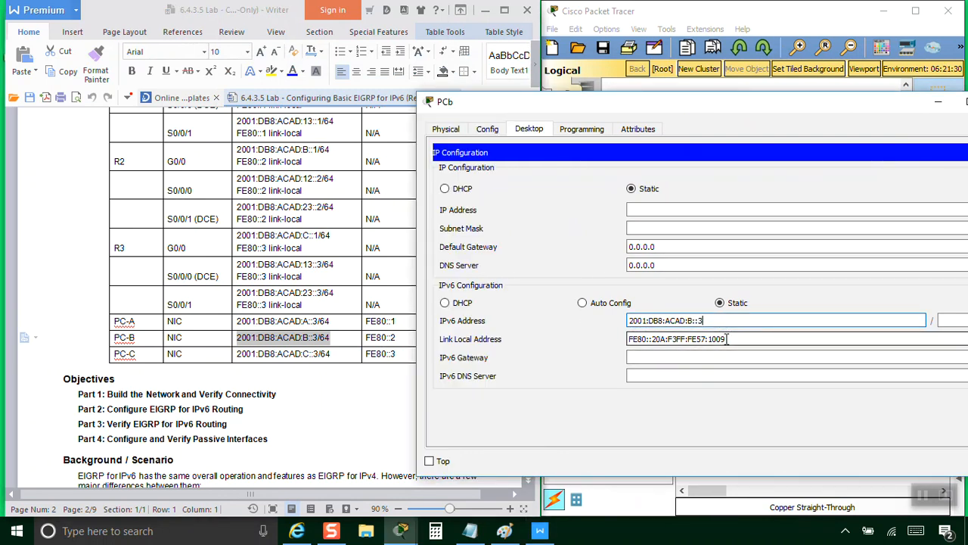
click(948, 321)
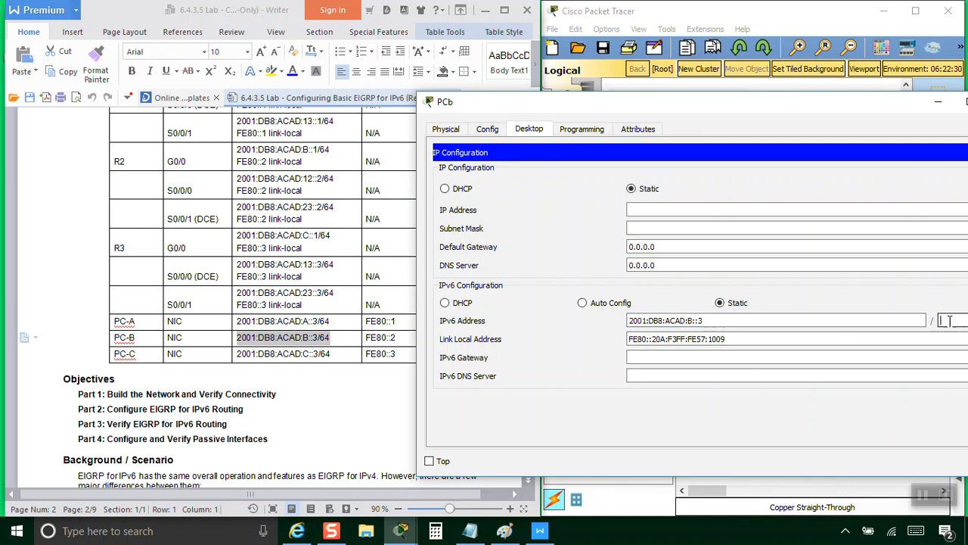
Set PCb's IPv6 gateway to FE80::2, copied from PC-B's row in the addressing table, and close the device window.
click(640, 360)
click(397, 338)
drag(396, 337, 366, 337)
key(ctrl+c)
click(731, 385)
key(ctrl+v)
drag(609, 104, 544, 81)
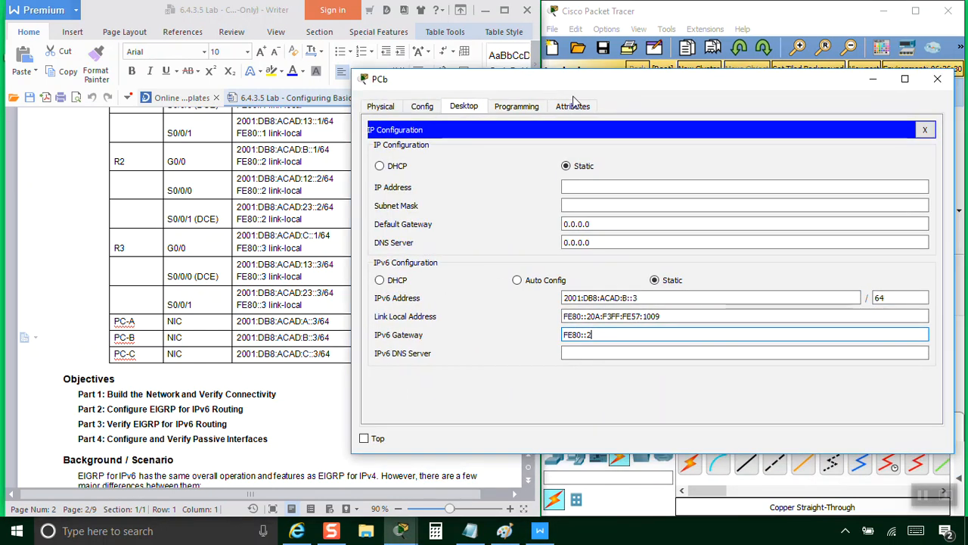
click(938, 79)
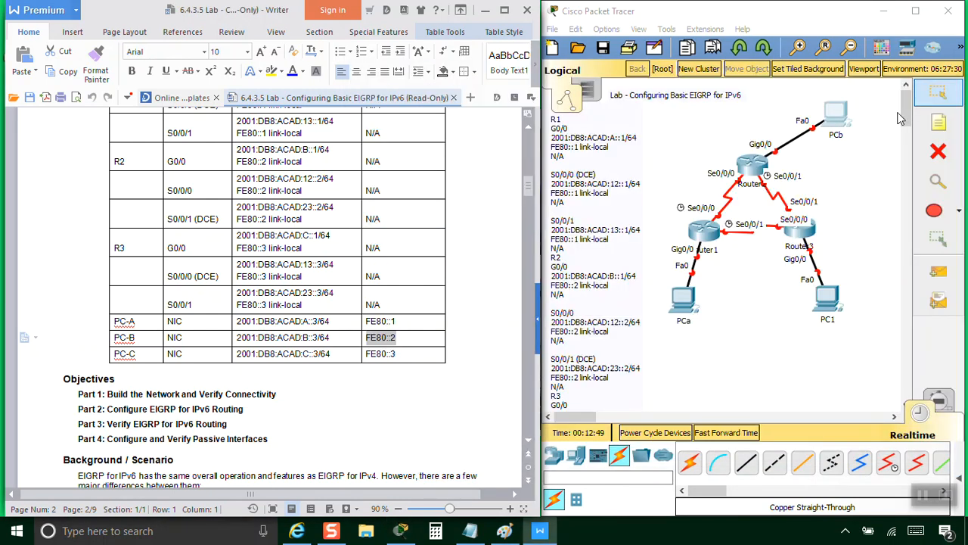
Rename PC1 as PCc in its global settings.
click(830, 304)
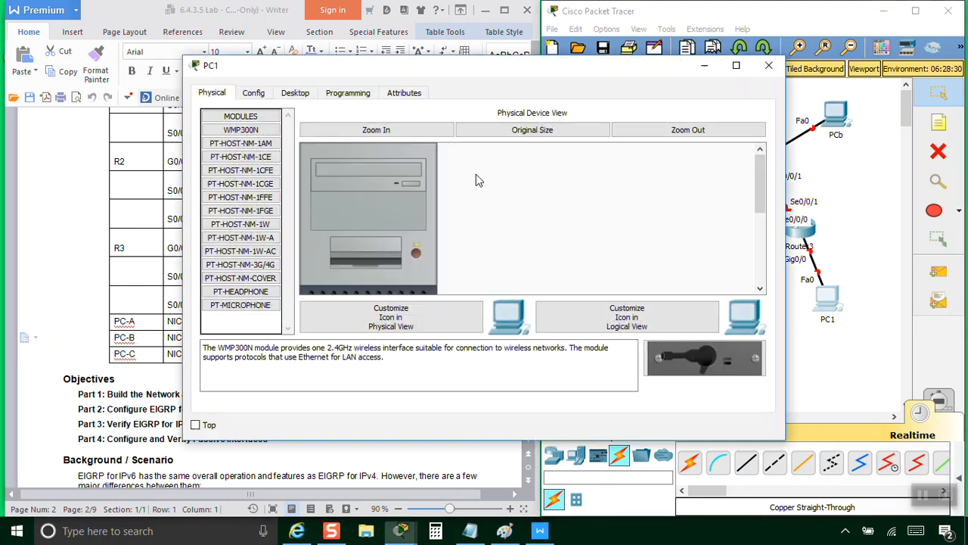
click(258, 93)
click(409, 154)
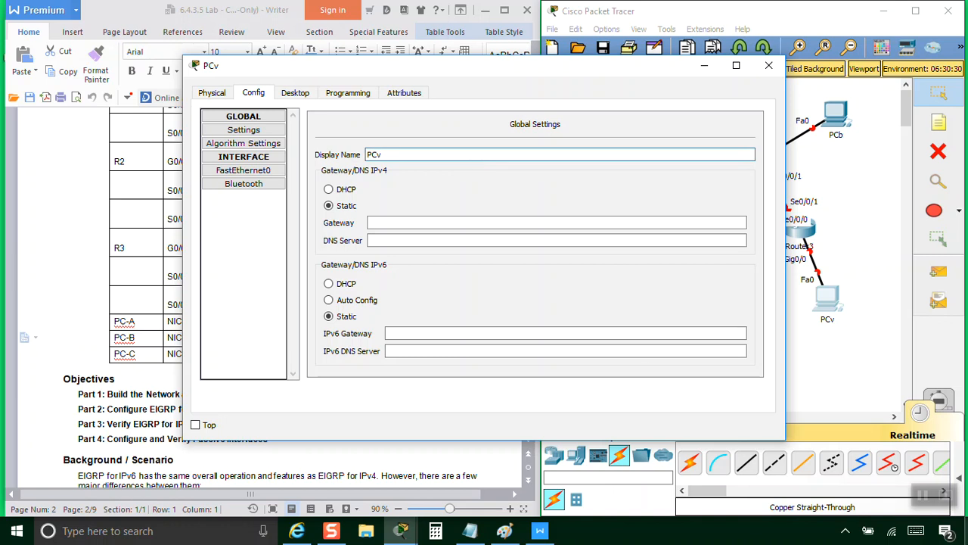
text(c)
Set PCc's static IPv6 address to 2001:DB8:ACAD:C::3 with prefix length 64, copying PC-C's address from the lab document's addressing table.
click(295, 93)
click(250, 183)
drag(352, 71, 578, 114)
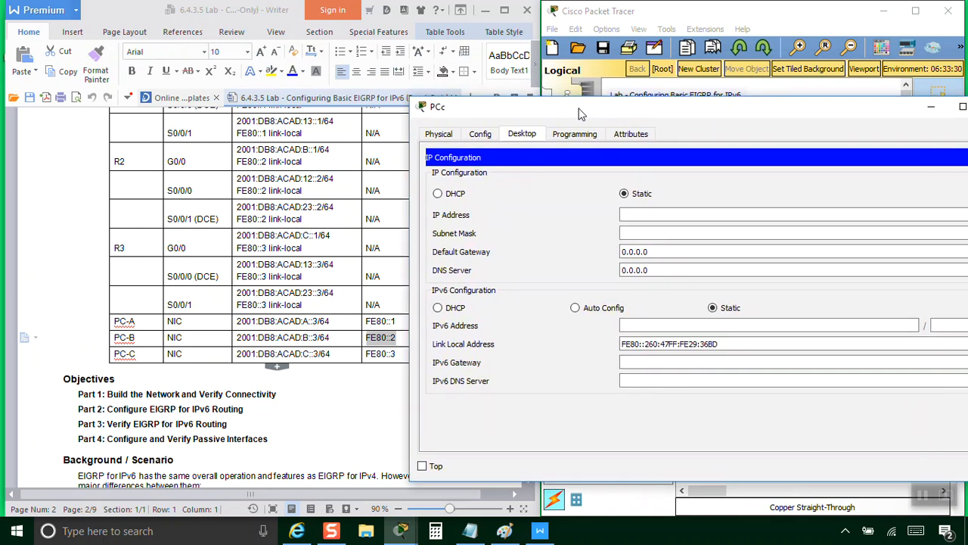
click(331, 357)
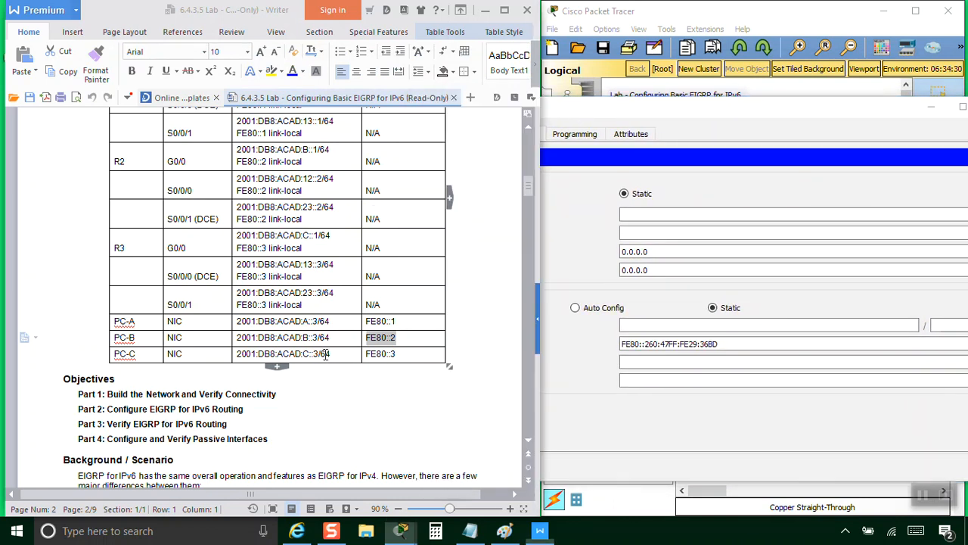
drag(331, 357, 238, 354)
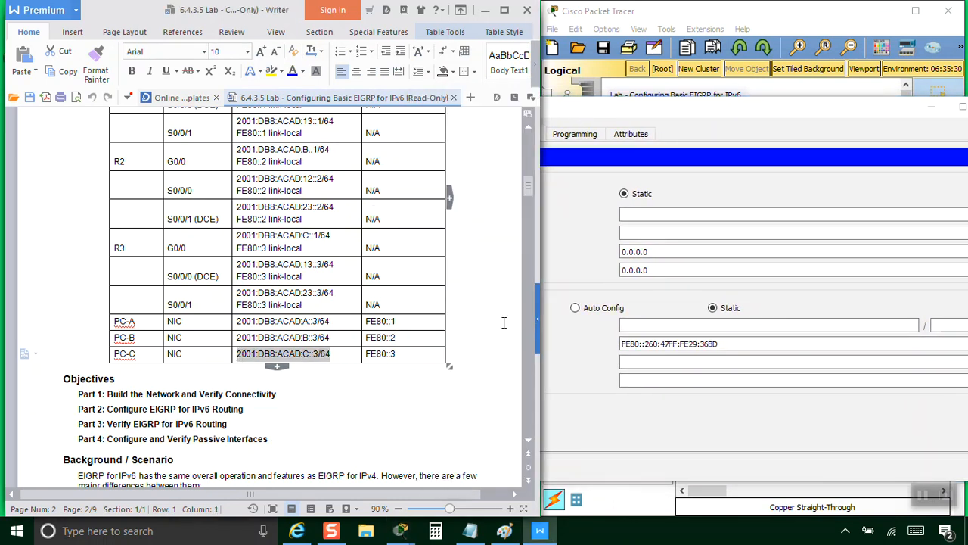
click(612, 363)
click(676, 327)
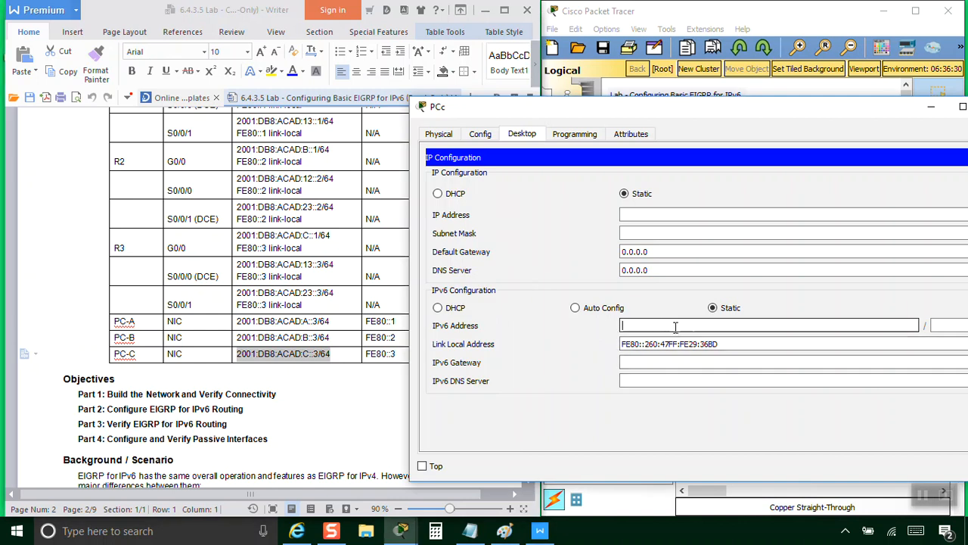
key(ctrl+v)
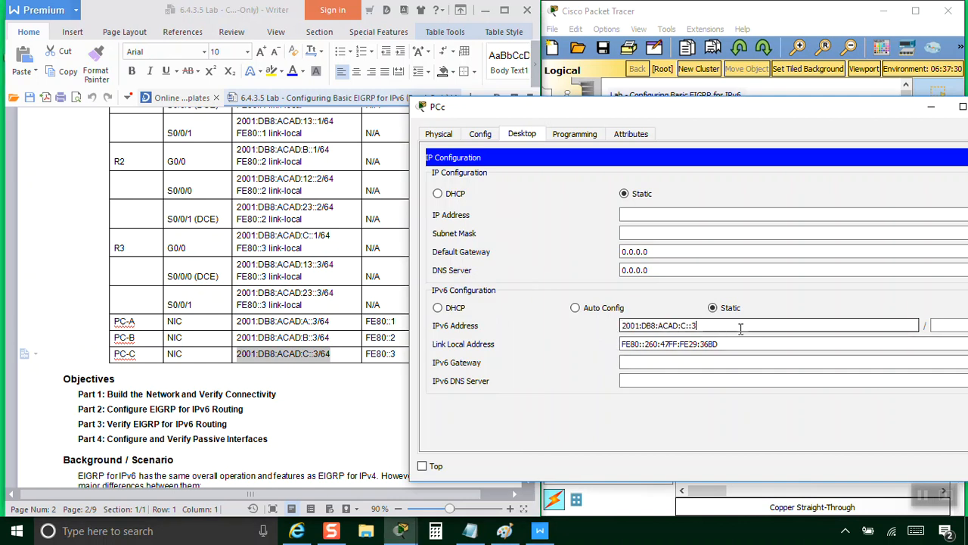
click(950, 325)
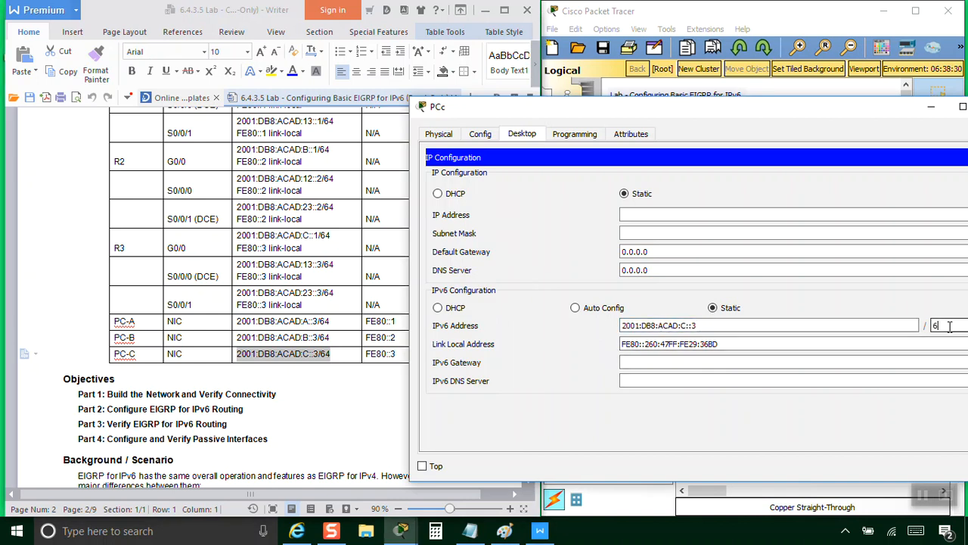
click(685, 363)
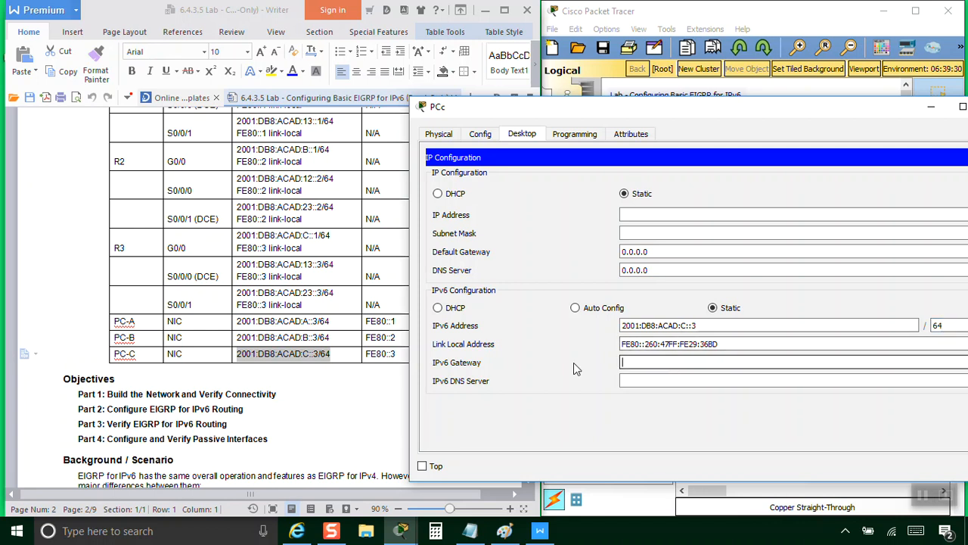
Set PCc's IPv6 gateway to FE80::3, copied from PC-C's row in the addressing table, and close the device window.
drag(402, 355, 369, 357)
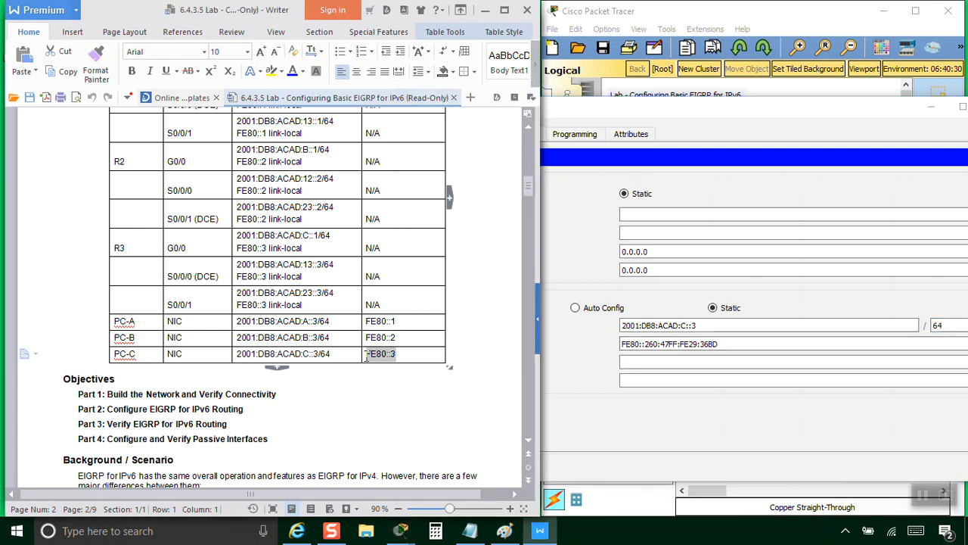
click(727, 378)
key(ctrl+v)
drag(665, 106, 558, 71)
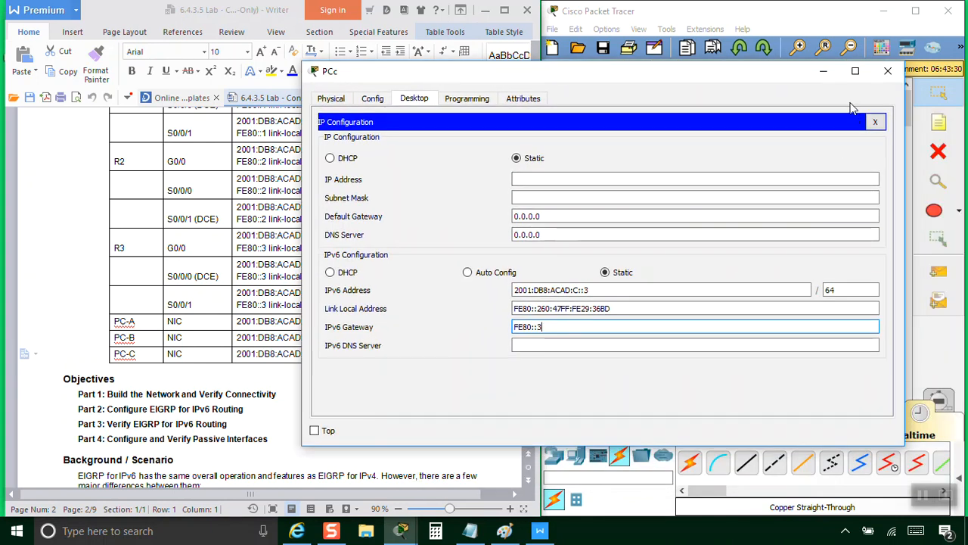
click(891, 71)
Review Part 1 of the lab document, from reloading the routers in Step 3 to the basic router settings in Step 4.
scroll(424, 409, down, 2)
scroll(429, 407, down, 12)
scroll(430, 376, down, 6)
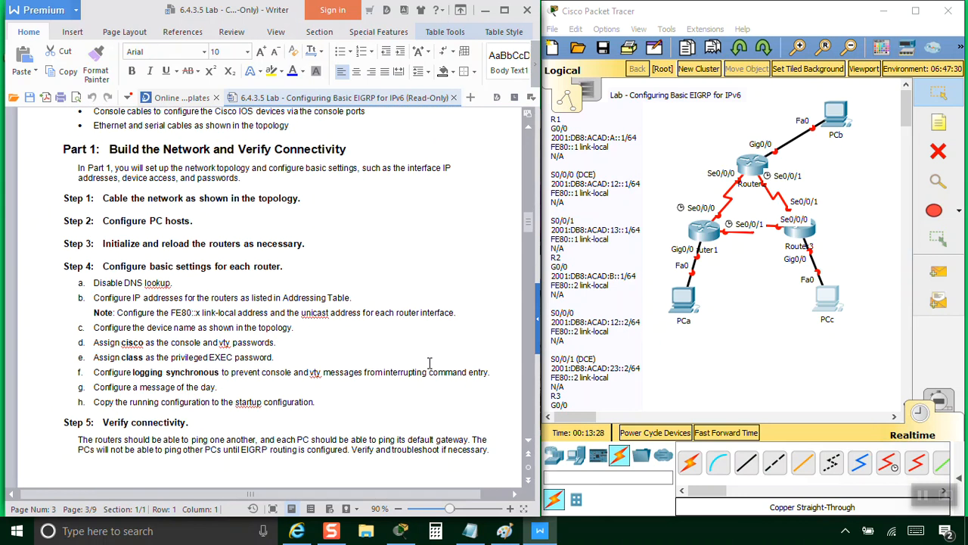
scroll(429, 364, down, 1)
click(39, 200)
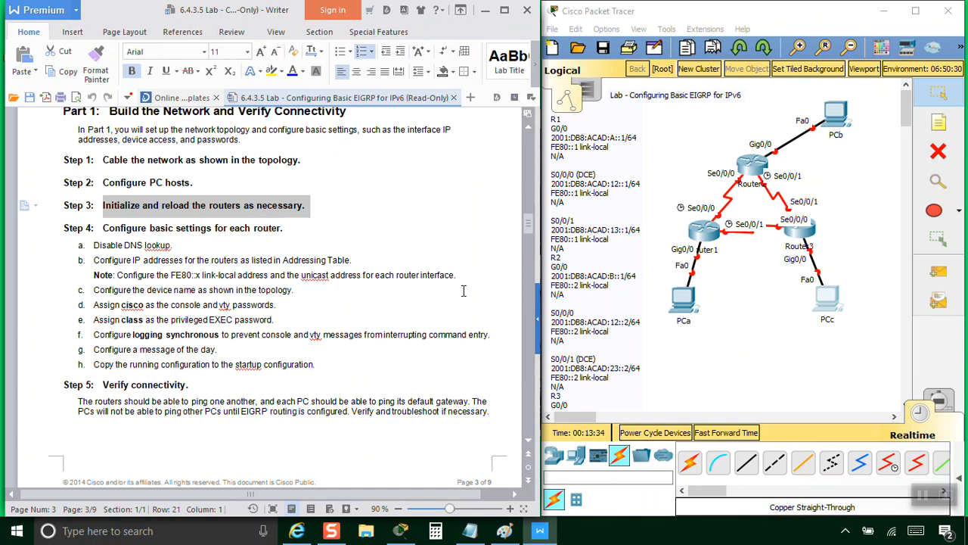
scroll(464, 289, down, 1)
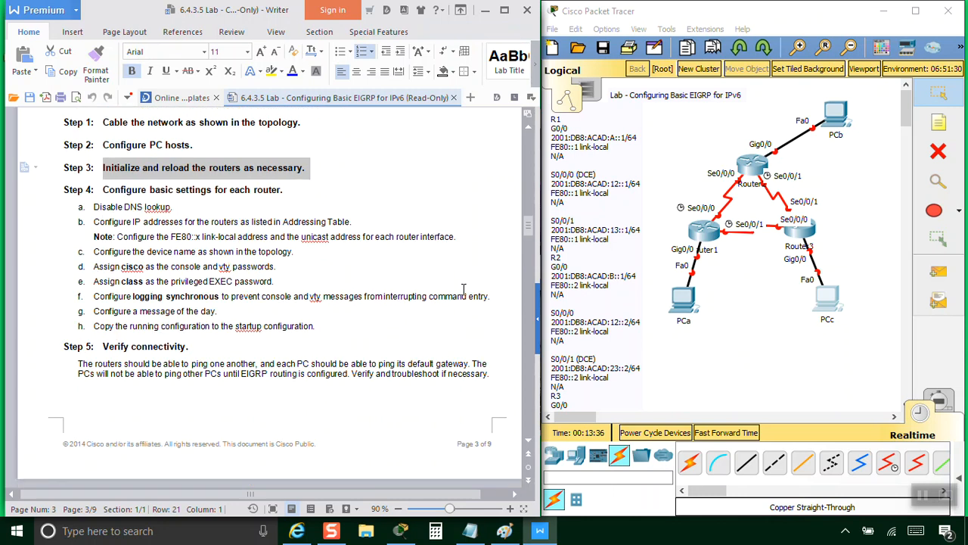
scroll(463, 289, down, 1)
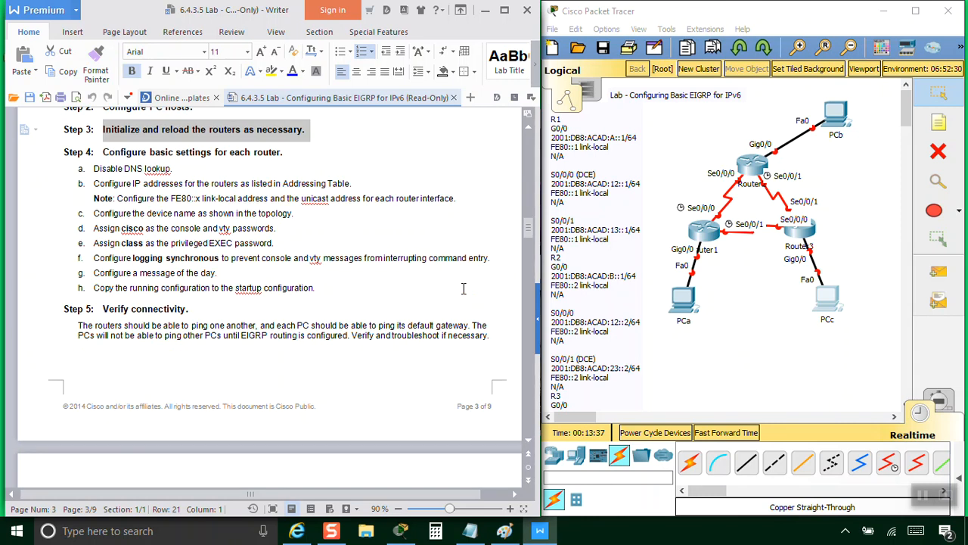
key(Down)
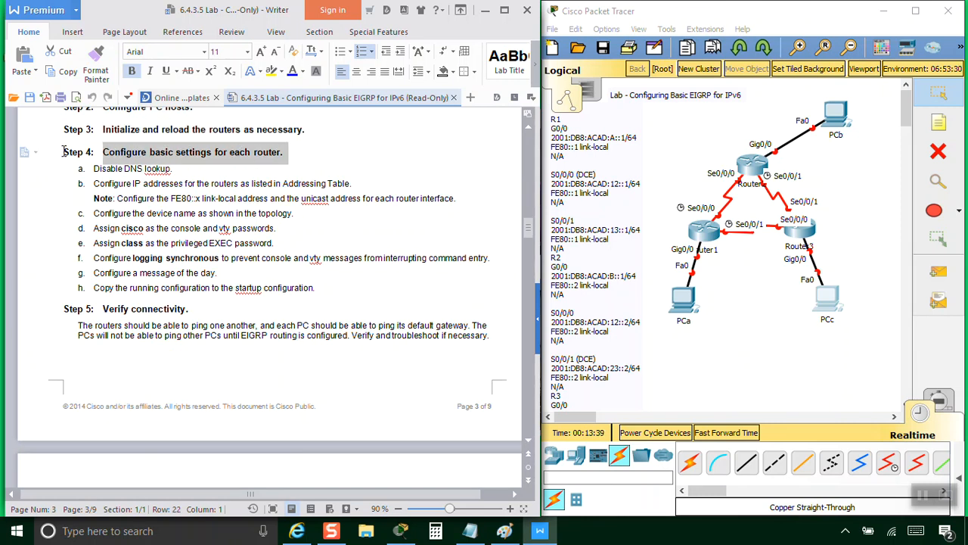
Open Router1's command line beside the lab document and answer no to the initial configuration dialog.
click(704, 229)
click(399, 92)
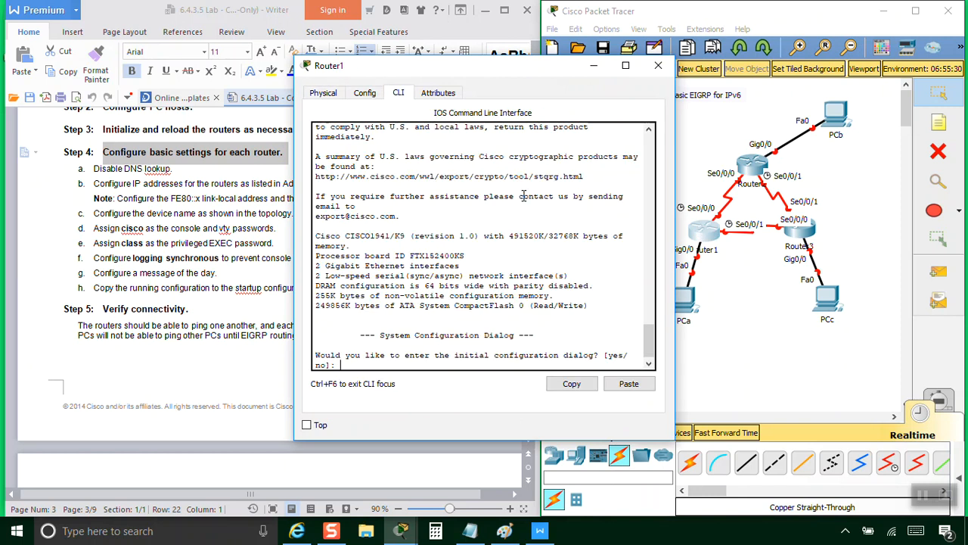
drag(489, 62, 654, 70)
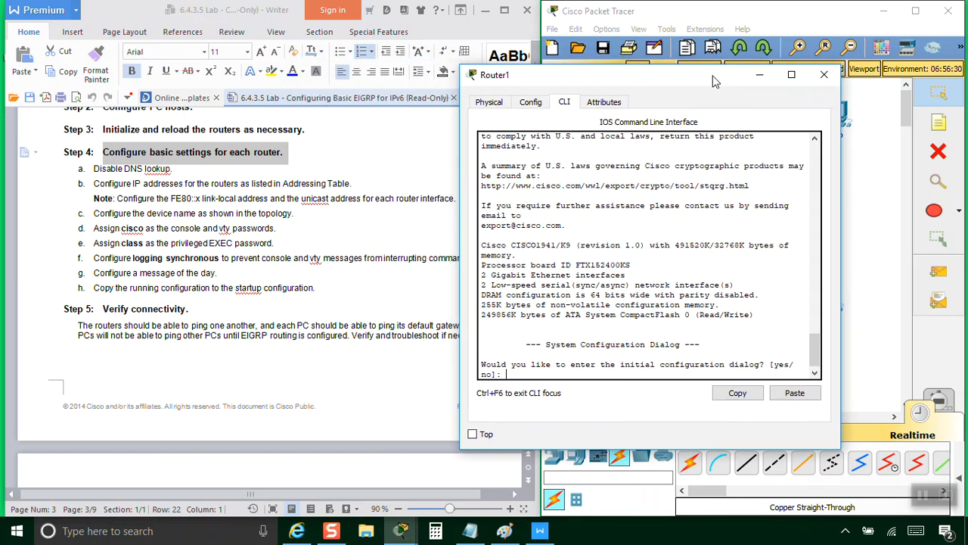
text(no)
key(Return)
key(Return)
key(Return)
key(Return)
key(Return)
key(Return)
Enter privileged EXEC and global configuration mode on Router1, and disable DNS lookup with no ip domain-lookup.
text(en)
key(Return)
key(Return)
key(Return)
key(Return)
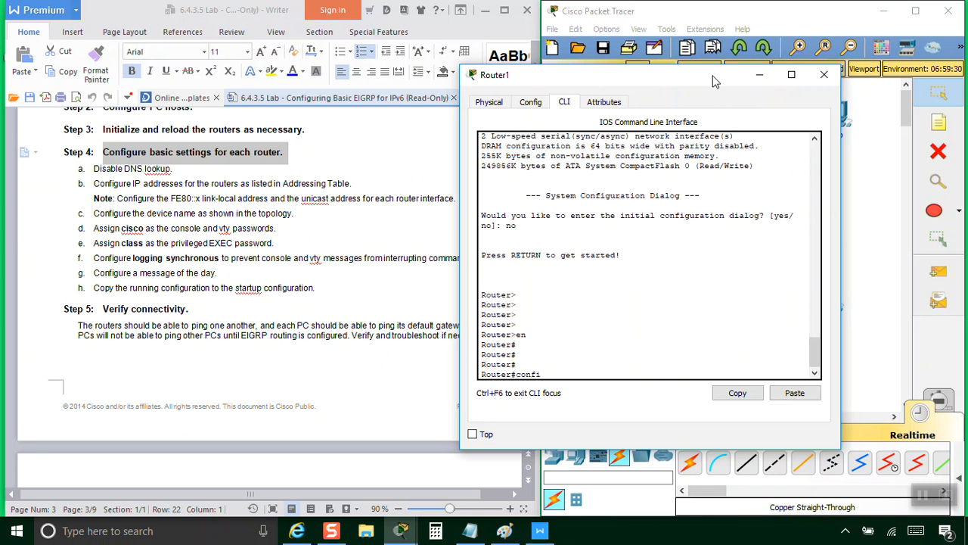
text(config t)
key(Return)
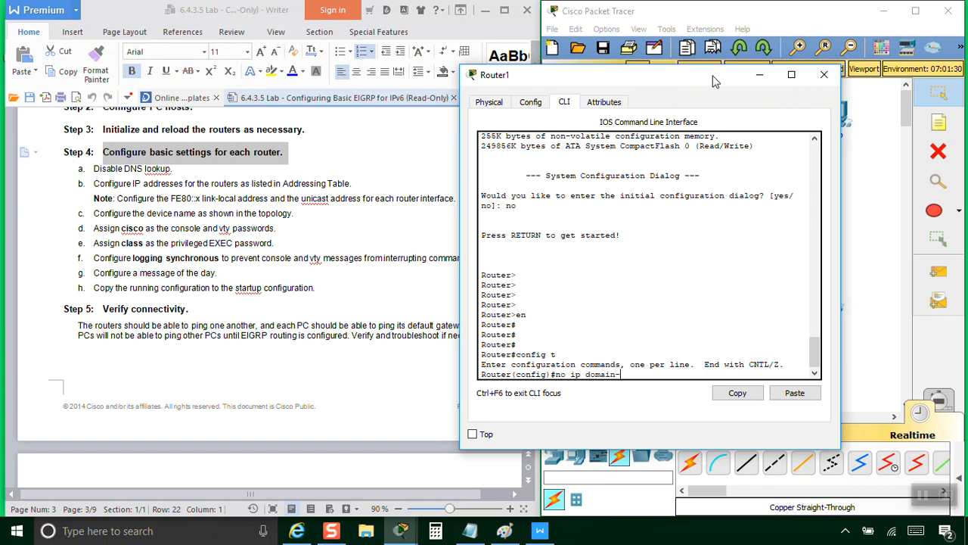
text(lookup)
key(Return)
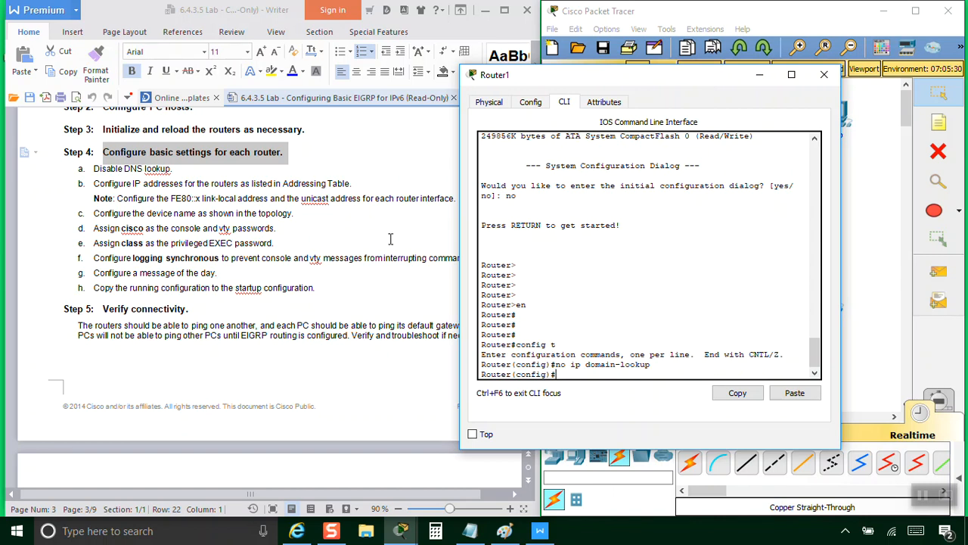
Set Router1's hostname to R1 in global configuration mode, with the lab document's addressing table in view.
drag(523, 78, 568, 84)
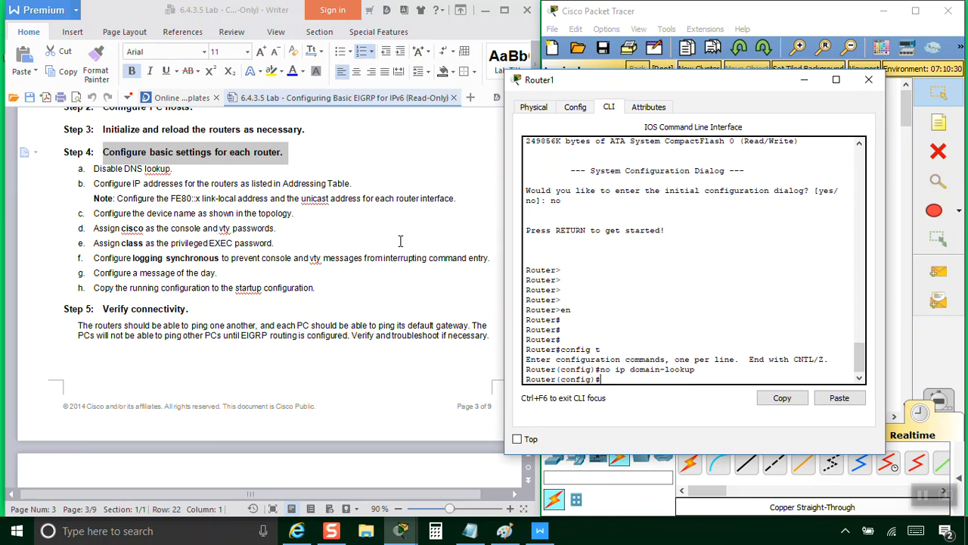
scroll(400, 241, up, 10)
scroll(400, 241, up, 10)
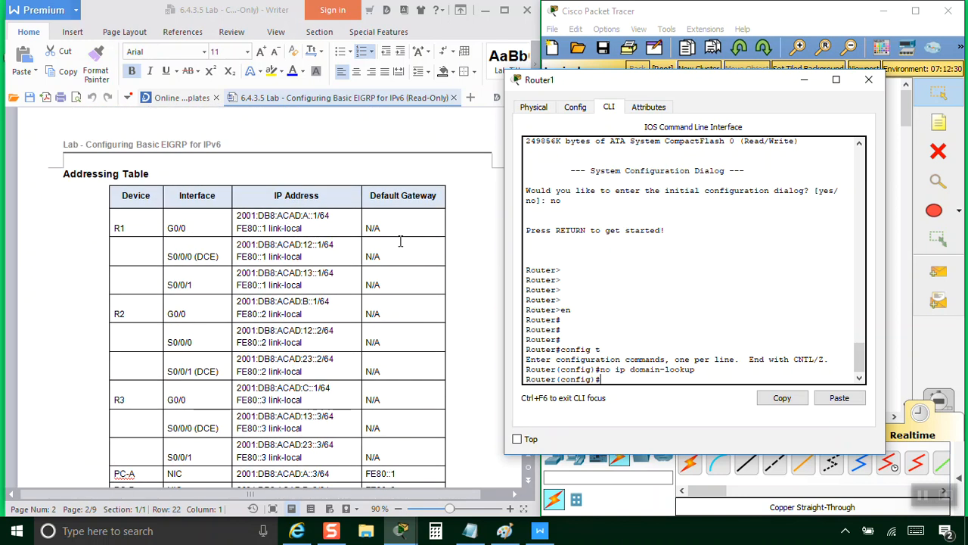
drag(640, 86, 458, 100)
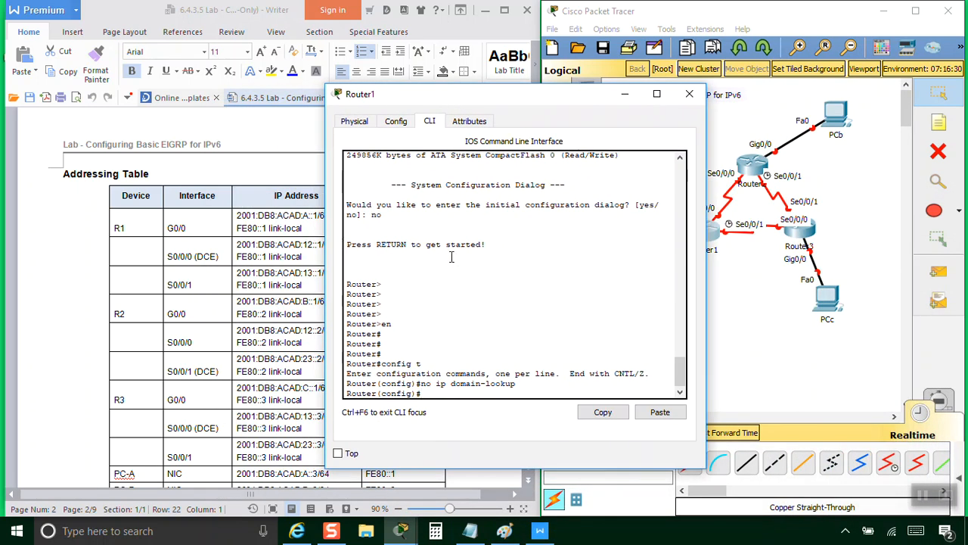
text(hostname R1)
key(Return)
Bring the full addressing table into view and enter configuration mode for R1's interface g0/0.
scroll(247, 295, up, 10)
scroll(247, 295, down, 10)
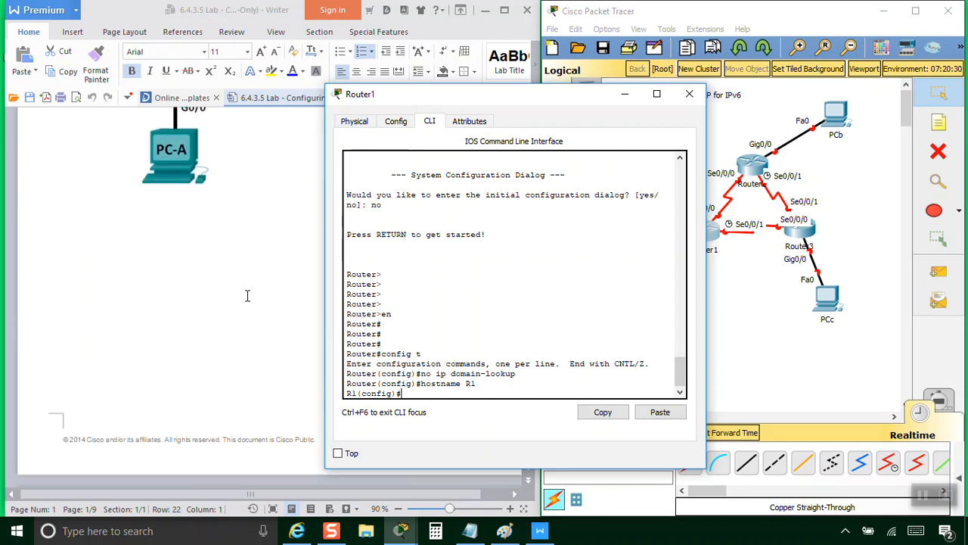
drag(506, 94, 668, 38)
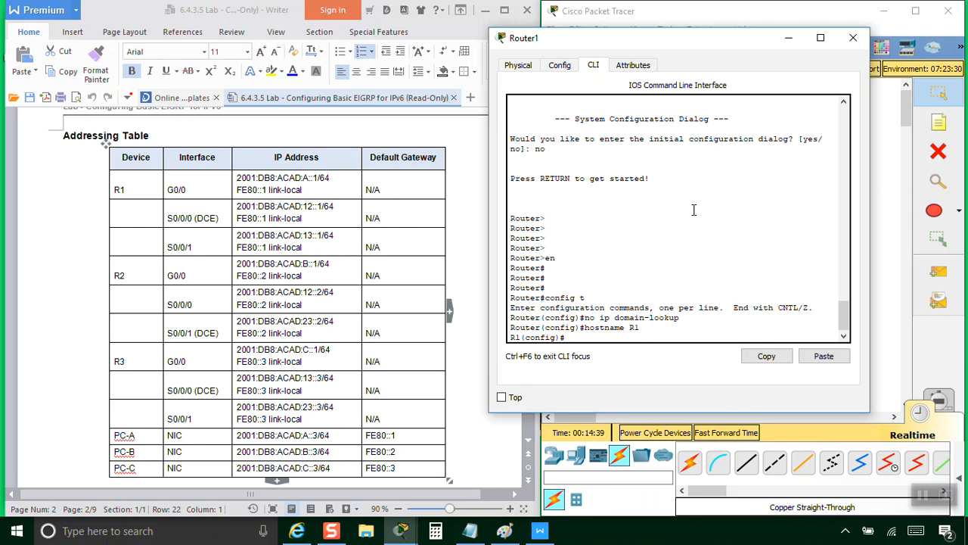
text(int)
key(Tab)
text(g0/0)
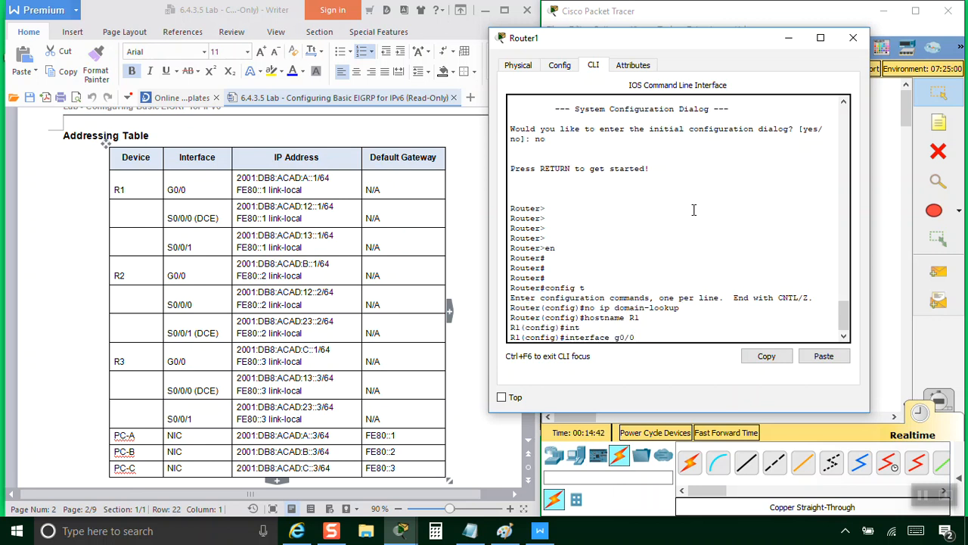
key(Return)
Try to assign G0/0 the address 2001:DB8:ACAD:A::1/64 with ip address, pasting R1's entry copied from the addressing table.
text(ip address)
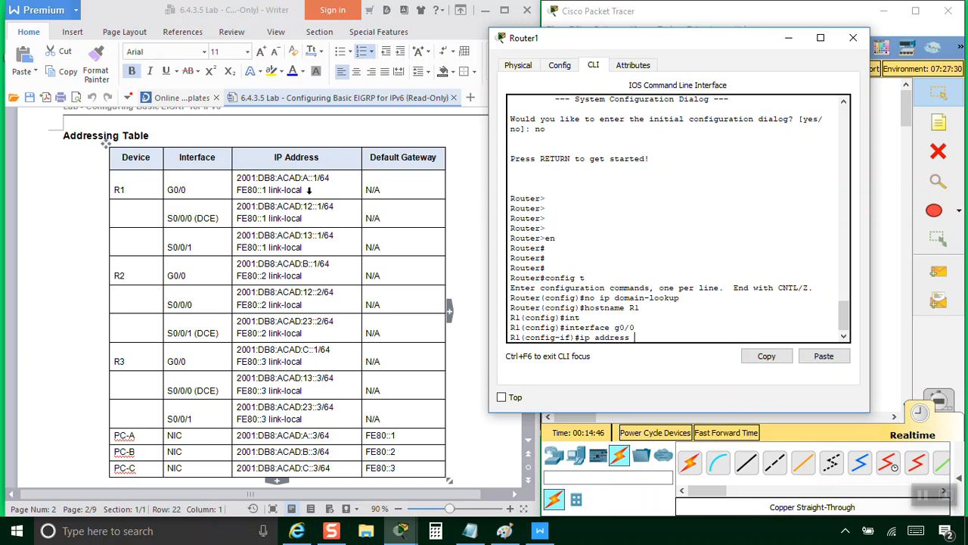
drag(305, 192, 237, 178)
key(ctrl+c)
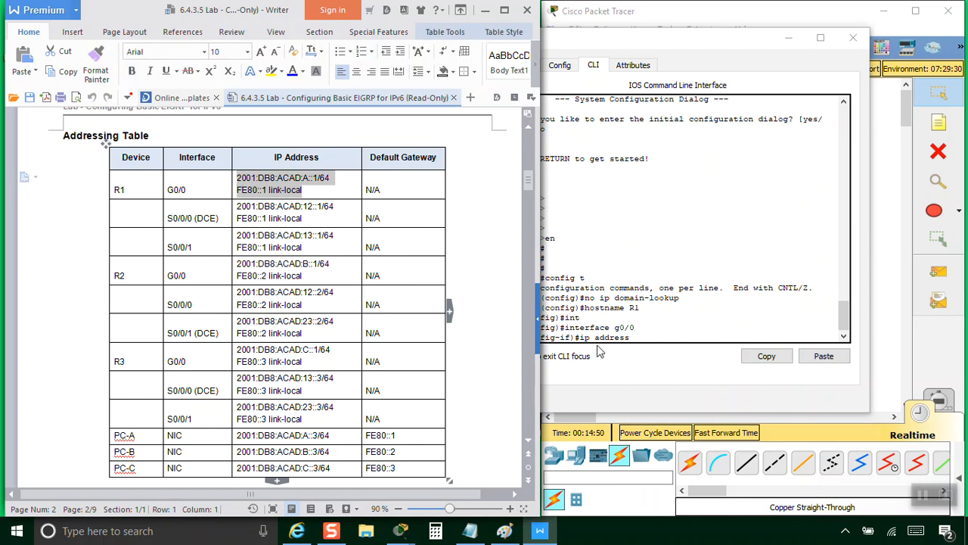
click(642, 341)
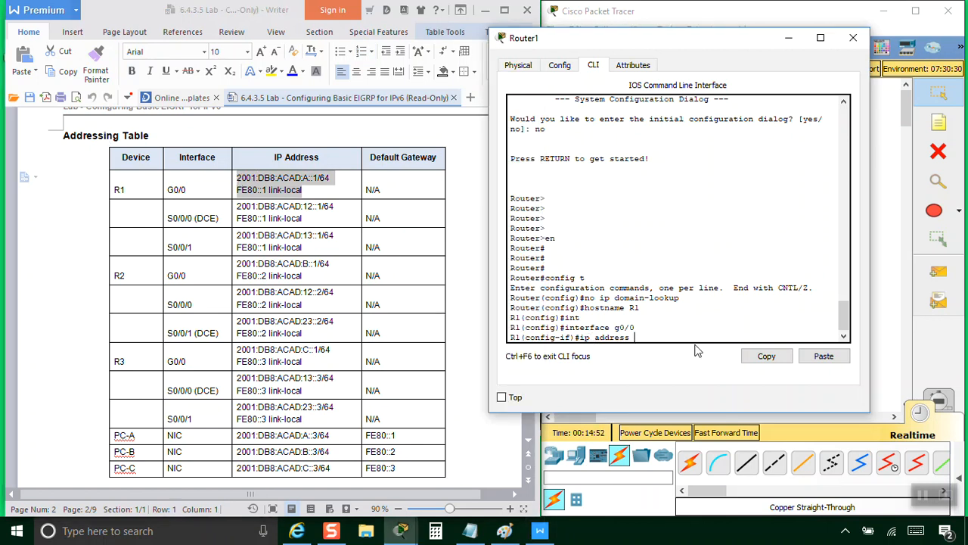
click(824, 356)
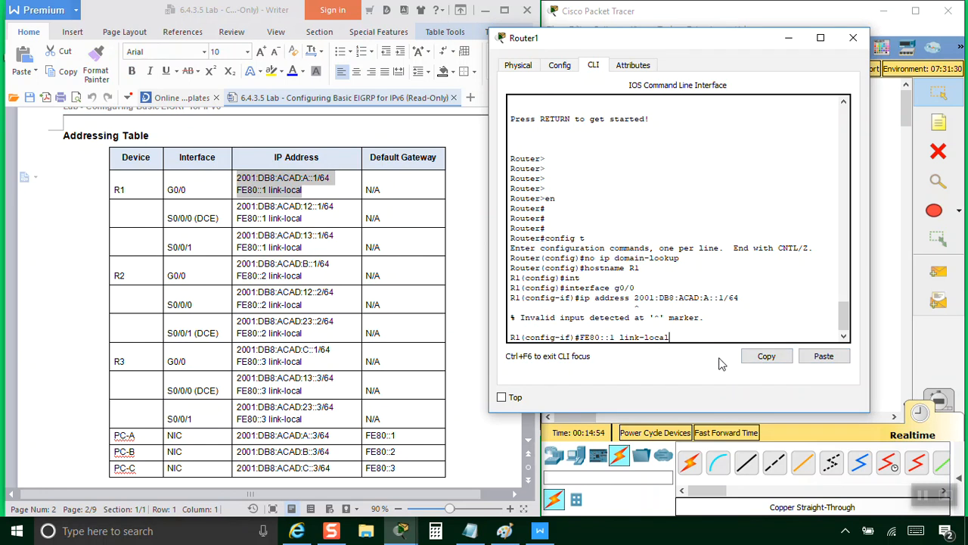
Clear the leftover pasted text and try ip address 2001:DB8:ACAD:A::1/64 fe80::1 link local on G0/0.
key(BackSpace)
key(BackSpace)
key(BackSpace)
key(BackSpace)
key(BackSpace)
key(BackSpace)
key(BackSpace)
key(BackSpace)
key(BackSpace)
key(BackSpace)
key(BackSpace)
key(BackSpace)
key(BackSpace)
key(BackSpace)
key(BackSpace)
key(BackSpace)
key(BackSpace)
key(BackSpace)
key(Up)
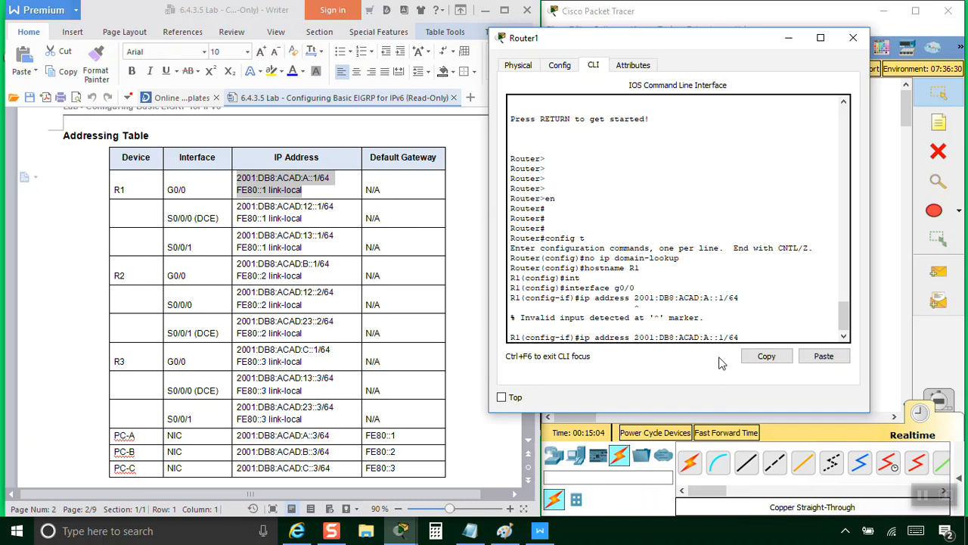
text(fe80::1 link local)
key(Return)
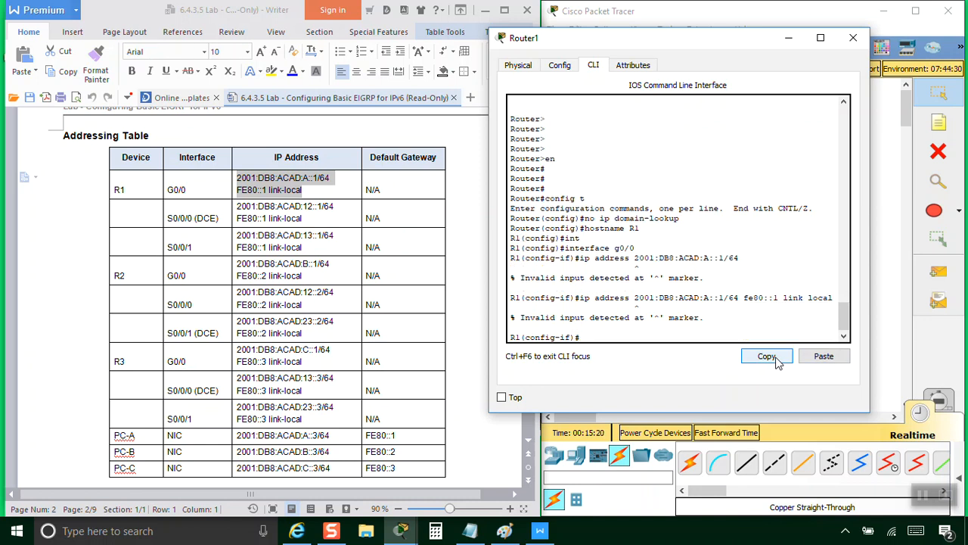
Recall the last address command, change ip to ipv6, and try ipv6 address 2001:DB8:ACAD:A::1/64 fe80::1 link local on G0/0.
key(Up)
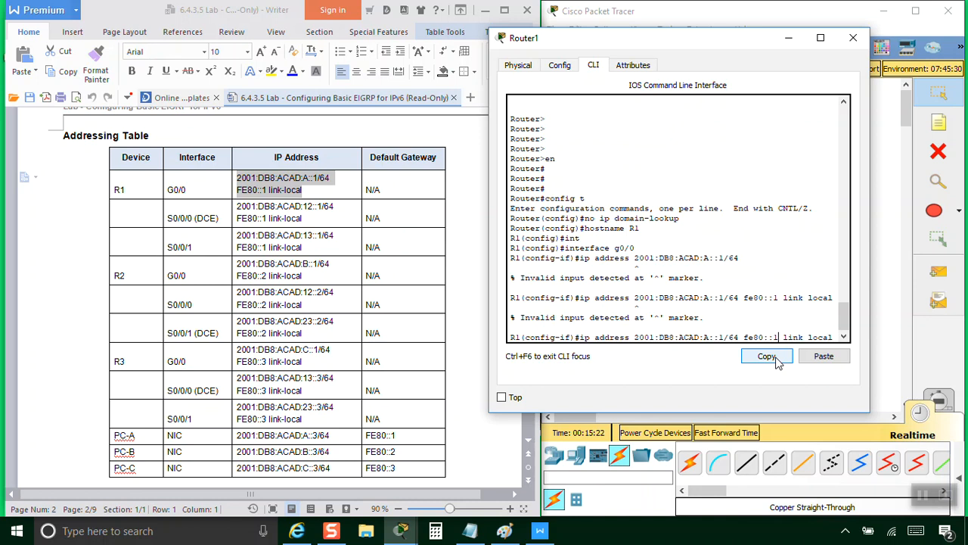
key(Left)
key(Left)
key(Left)
key(Left)
key(Left)
key(Left)
key(Left)
key(Left)
key(Left)
key(Left)
key(Left)
key(Left)
text(v6)
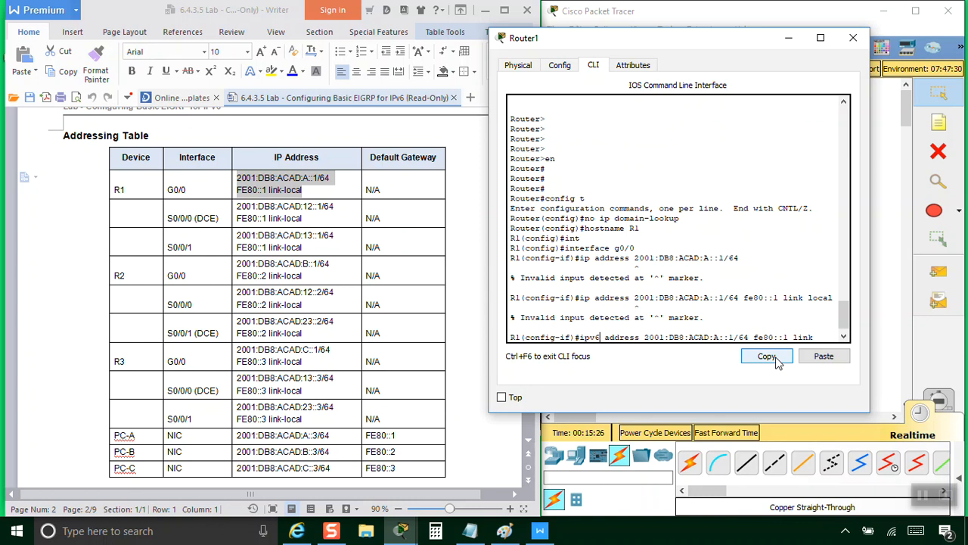
key(Return)
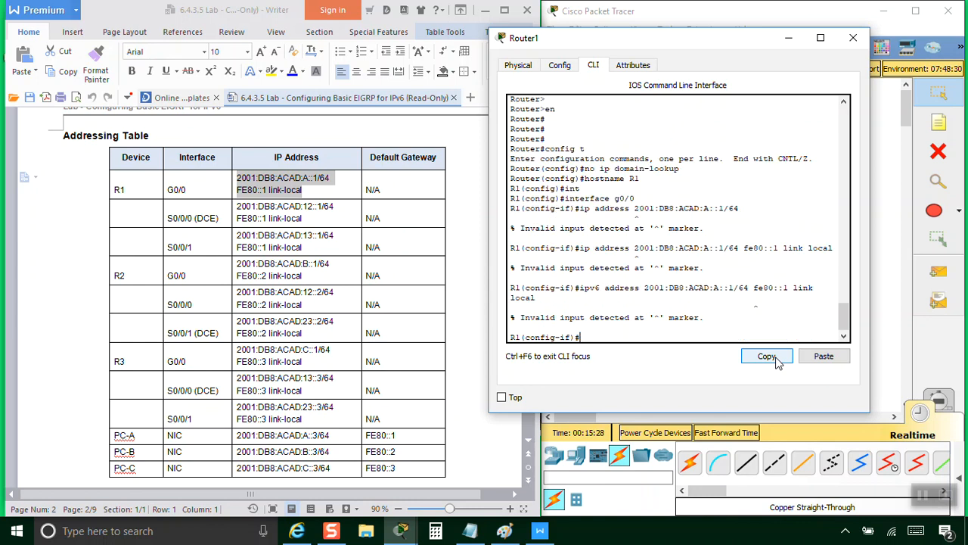